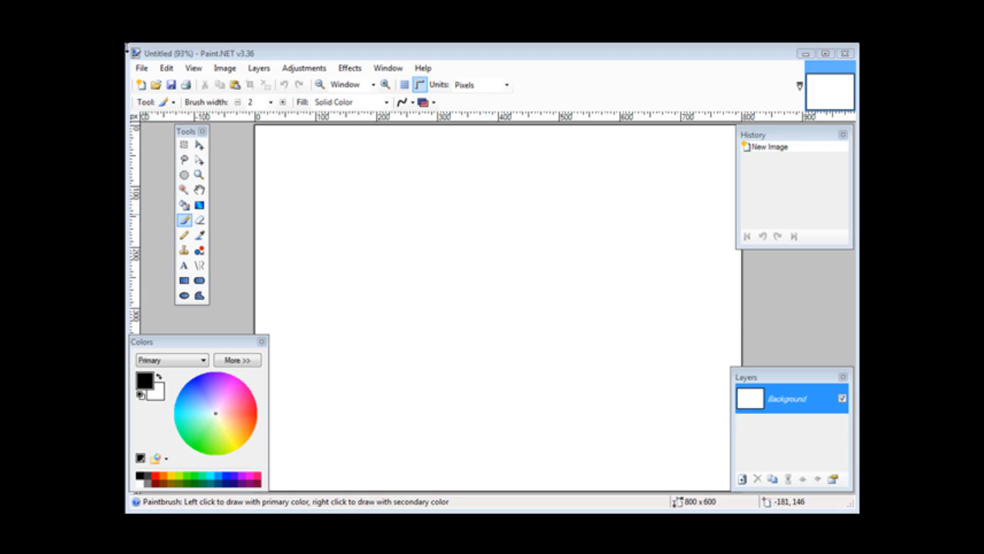
# Step: Resize the canvas to 650 pixels wide and 125 pixels high, without maintaining the aspect ratio
pyautogui.click(230, 70)
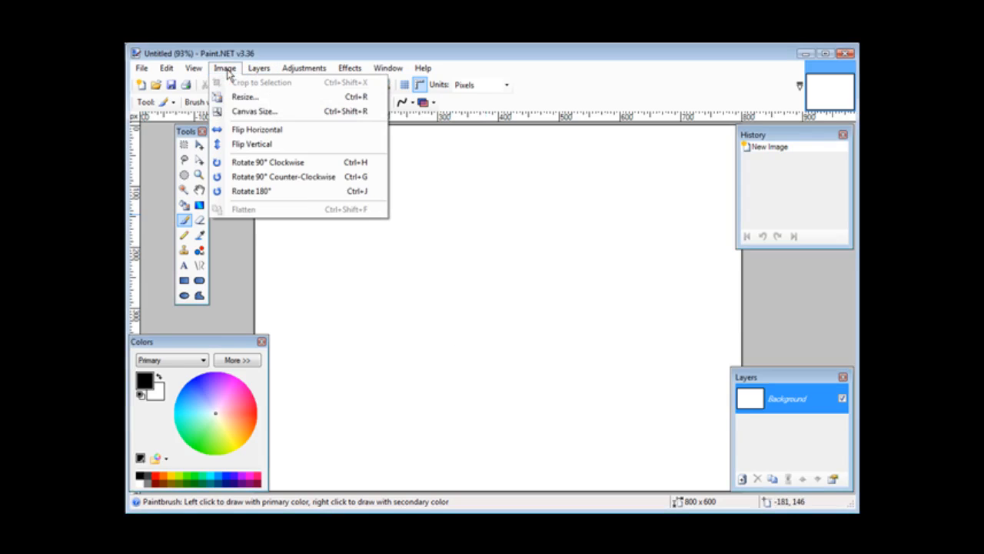
pyautogui.click(240, 110)
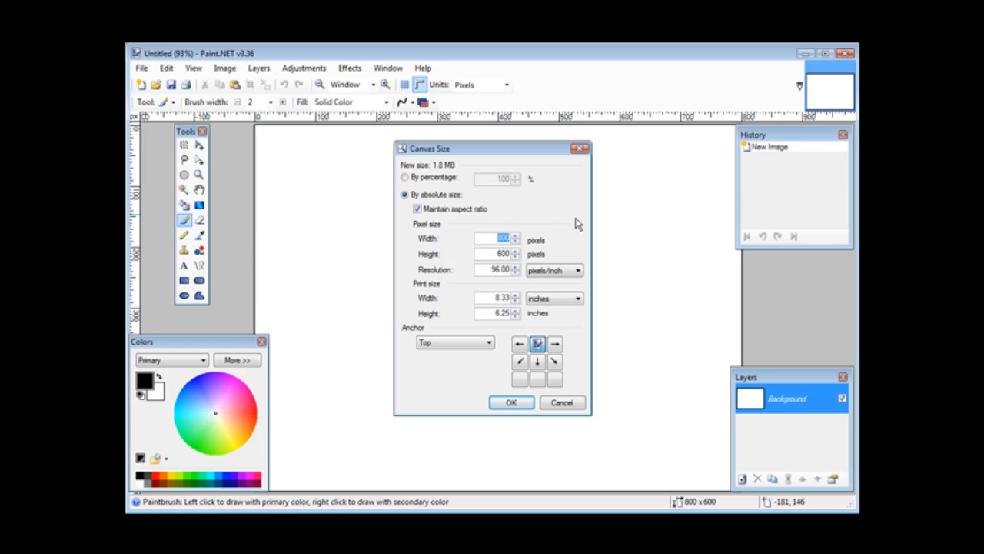
pyautogui.write('50')
pyautogui.click(416, 210)
pyautogui.moveTo(492, 255); pyautogui.dragTo(550, 256)
pyautogui.write('125')
pyautogui.press('Tab')
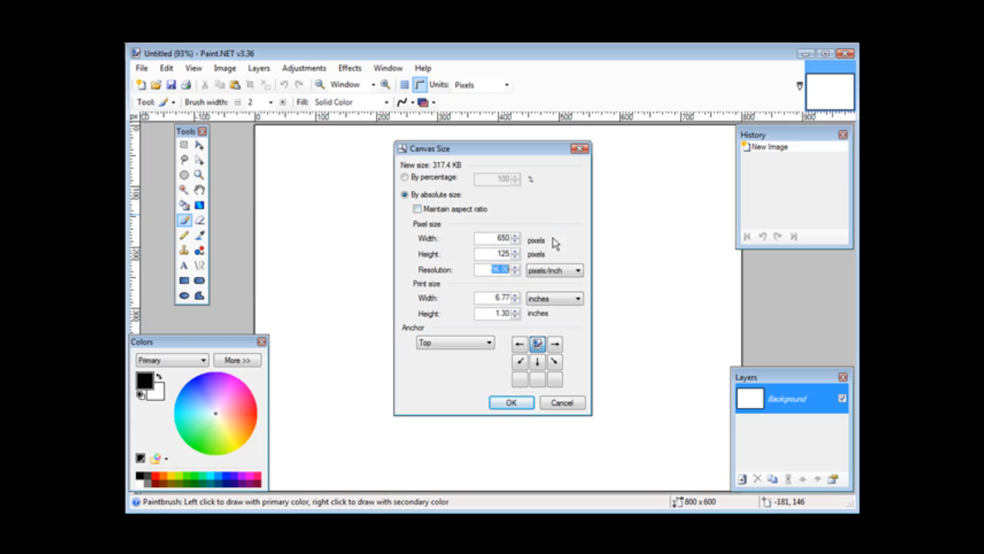
pyautogui.click(521, 403)
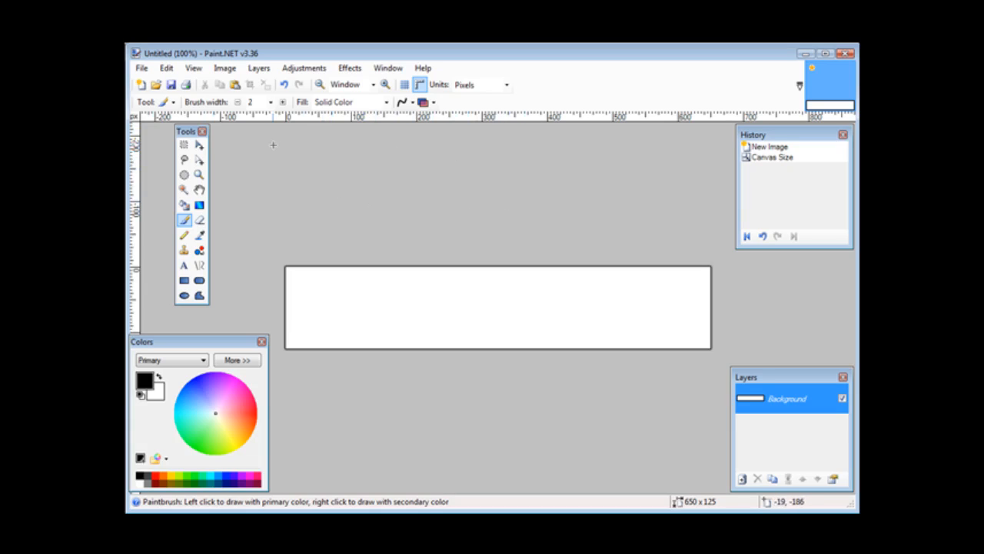
# Step: Add a new layer above the background and close the History window
pyautogui.click(260, 68)
pyautogui.click(281, 84)
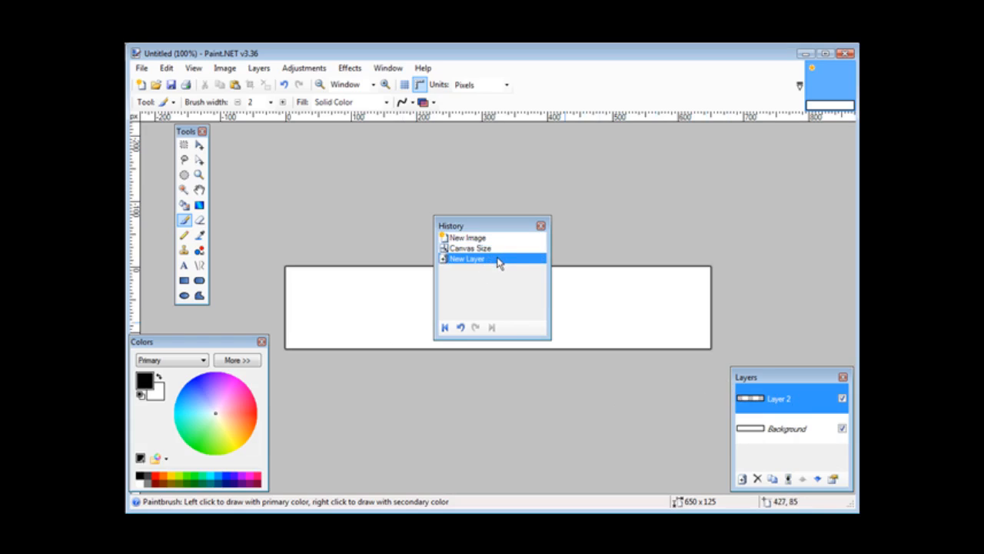
pyautogui.moveTo(478, 230); pyautogui.dragTo(780, 138)
pyautogui.press('Escape')
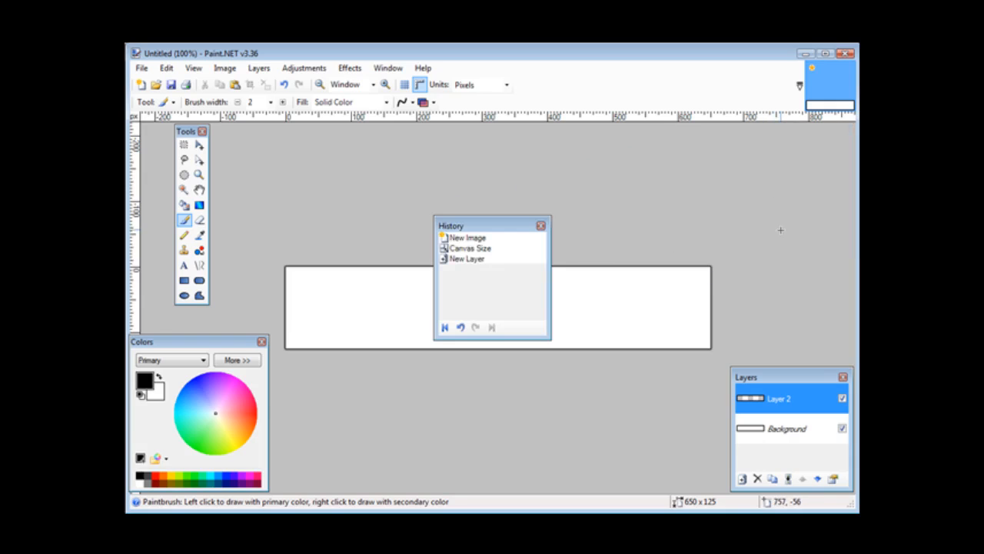
pyautogui.click(541, 226)
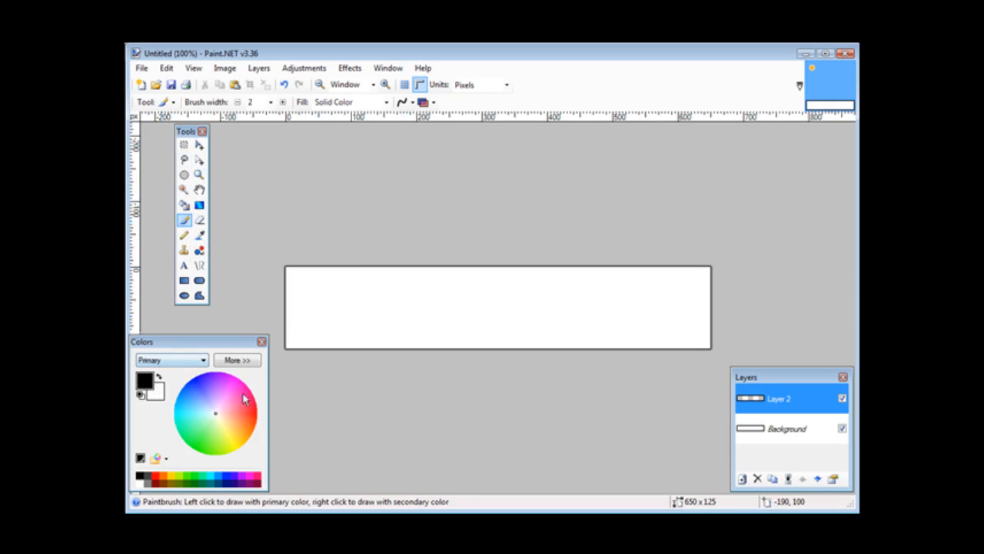
# Step: Fill the whole new layer with a light blue primary color (RGB 99, 185, 255) using the Paint Bucket
pyautogui.click(193, 404)
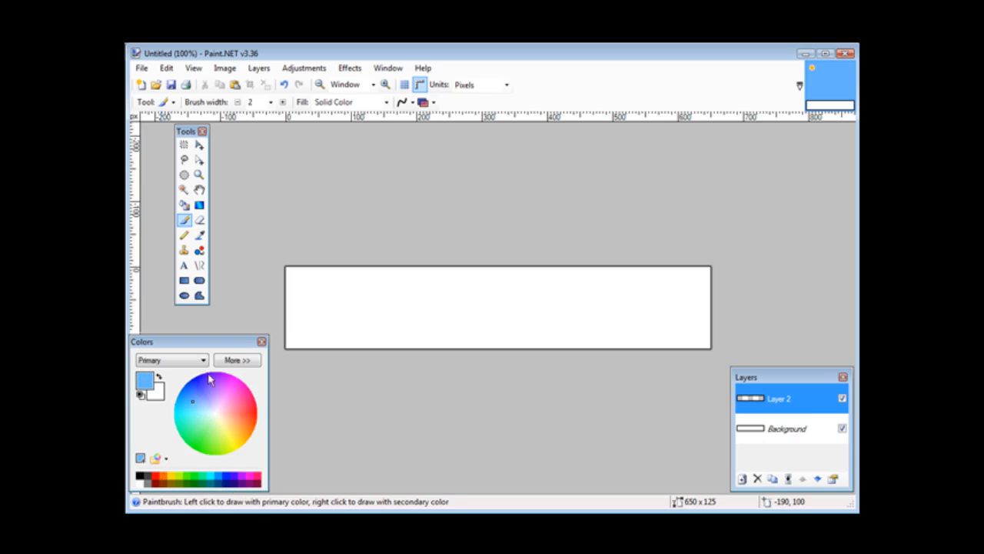
pyautogui.click(247, 362)
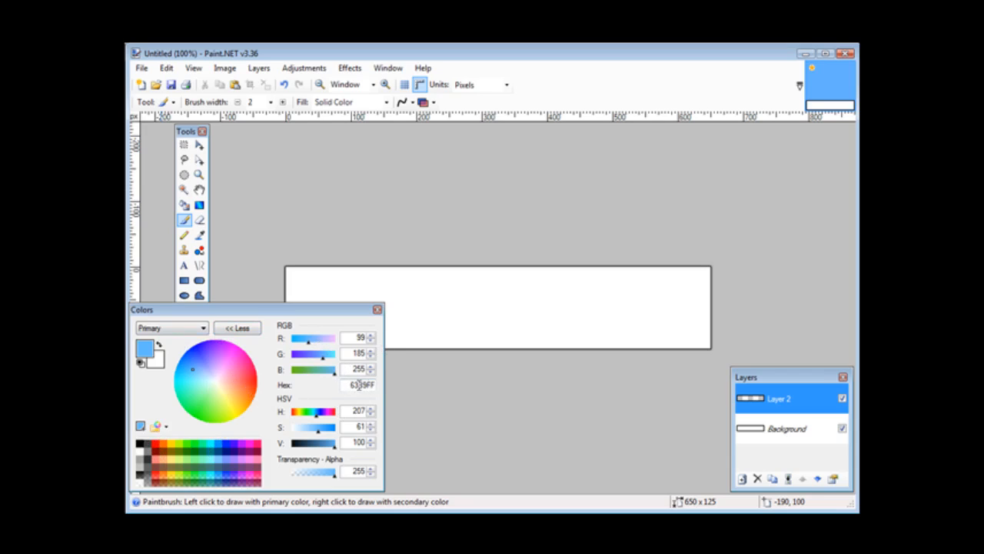
pyautogui.click(237, 328)
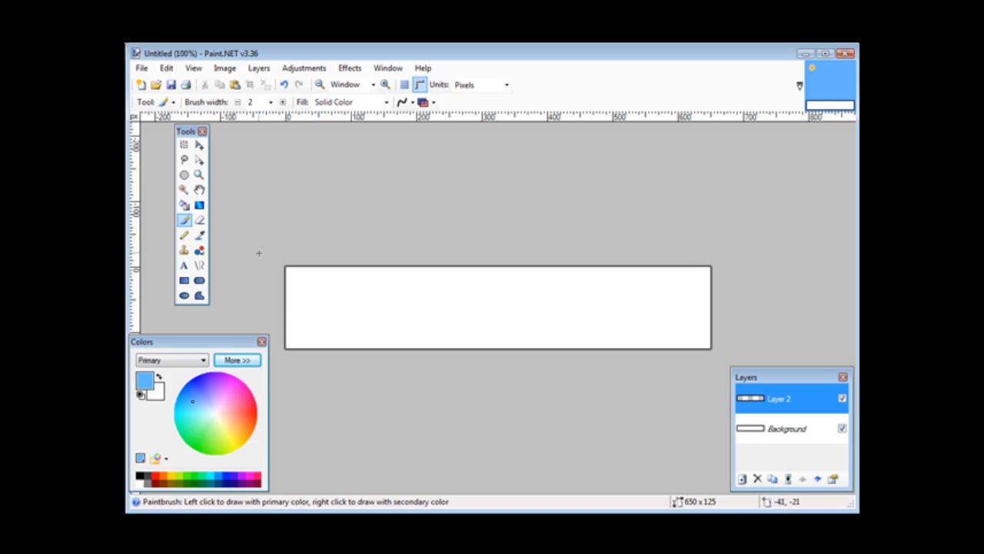
pyautogui.click(185, 206)
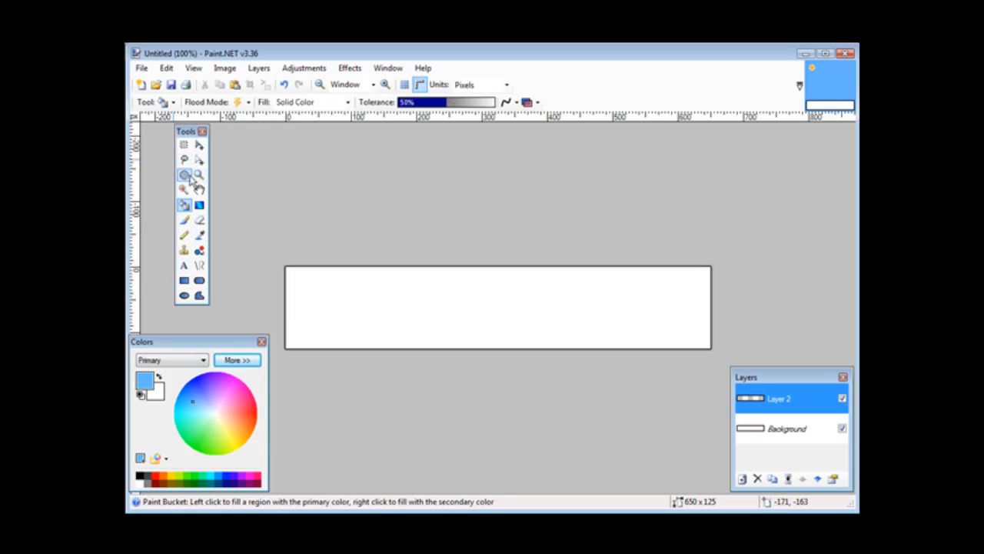
pyautogui.click(360, 306)
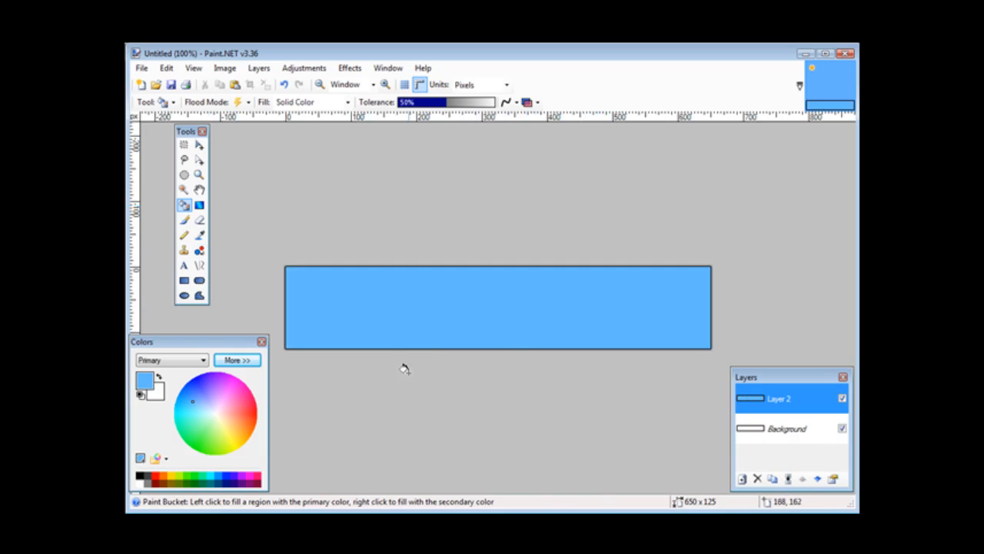
# Step: Add another layer above the blue fill and place the white text "A sample banner" near the upper middle of the canvas
pyautogui.click(259, 68)
pyautogui.click(294, 82)
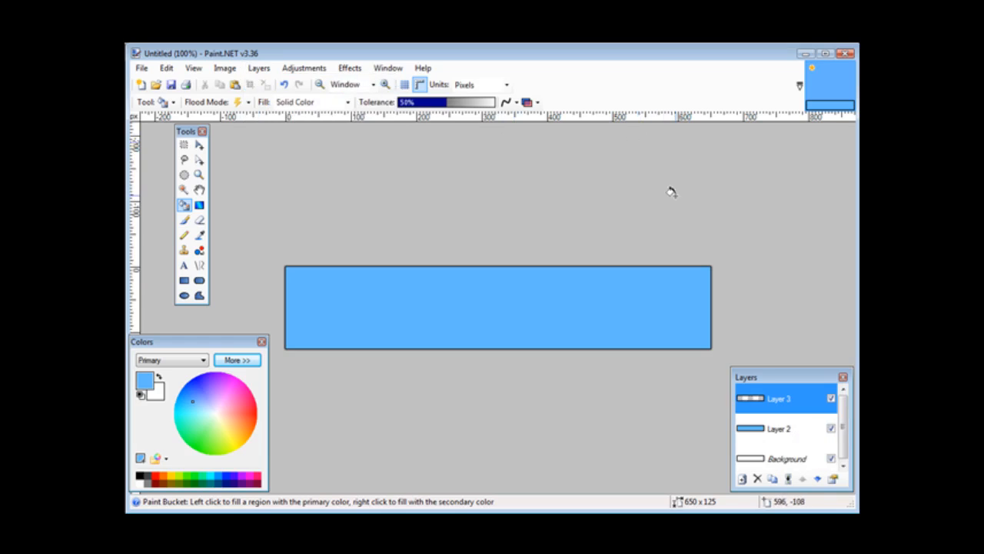
pyautogui.click(185, 266)
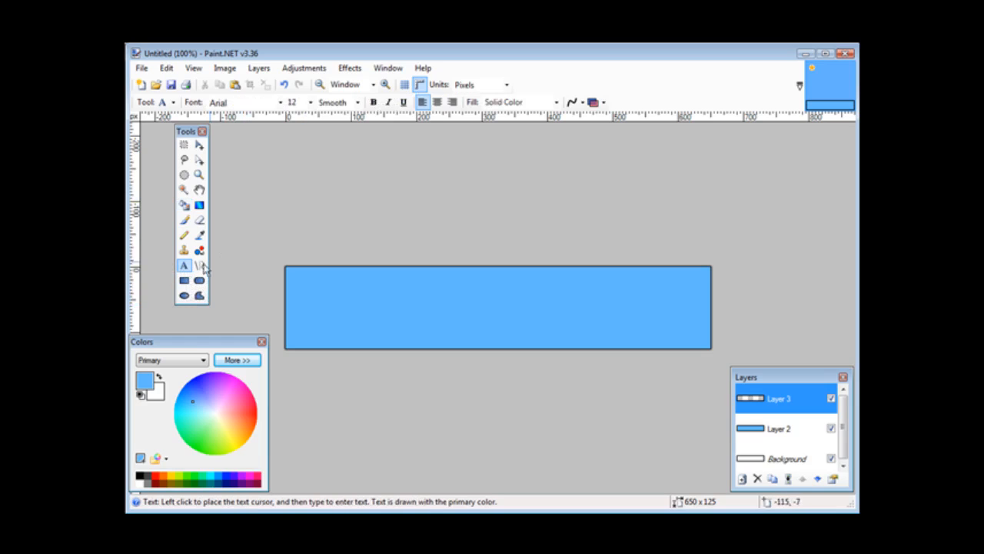
pyautogui.click(158, 378)
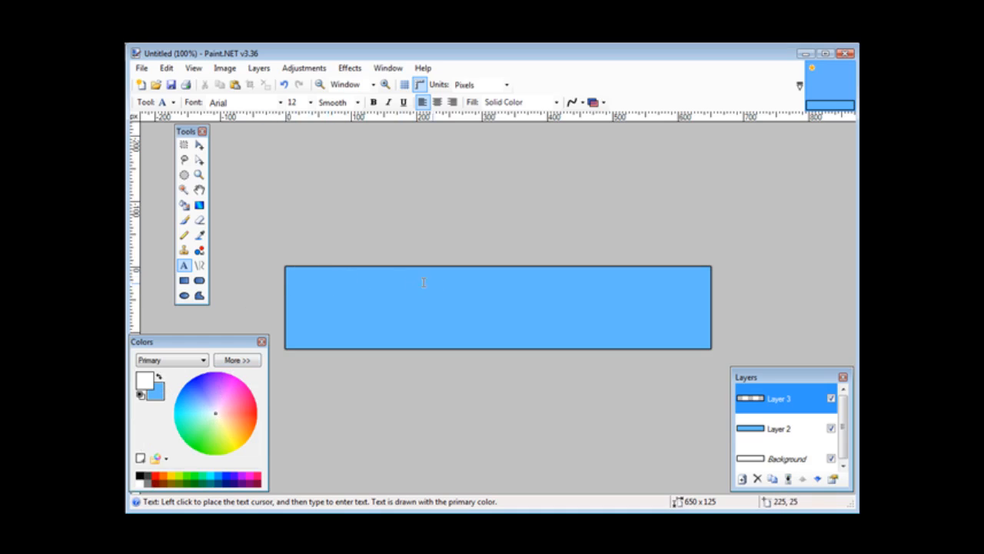
pyautogui.click(449, 285)
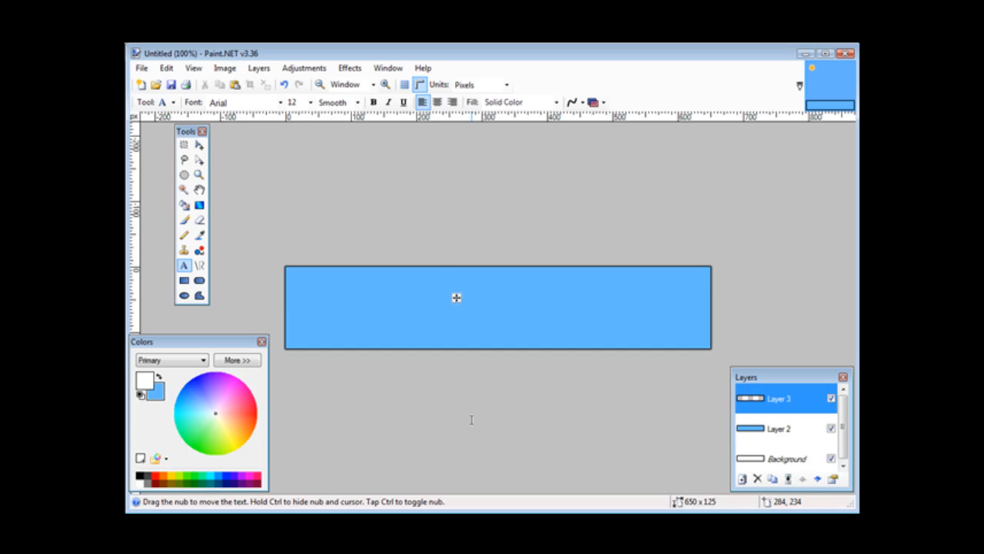
pyautogui.write('A sample banner')
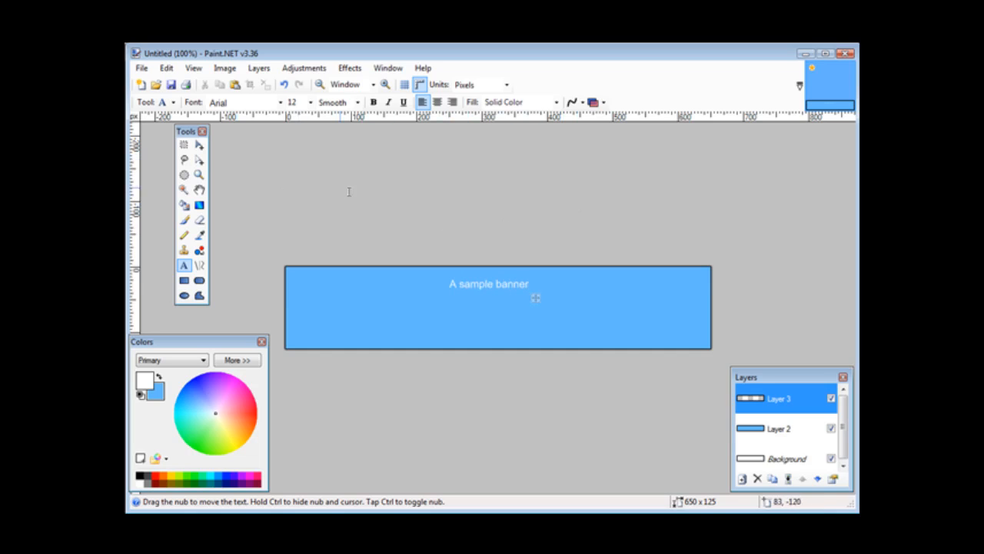
# Step: Format the banner title as bold Bookman Old Style, size 16, and move it to the upper right corner of the banner
pyautogui.click(374, 102)
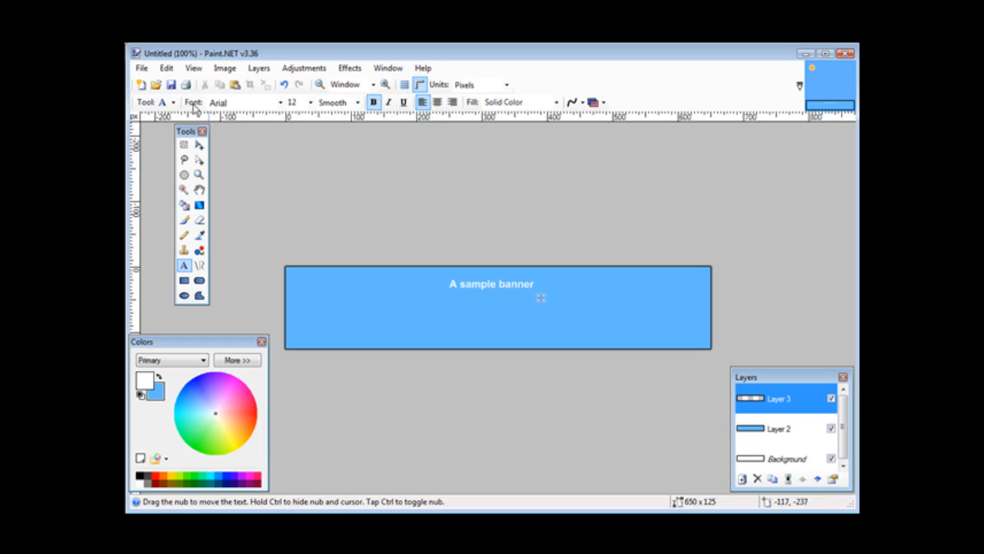
pyautogui.click(278, 102)
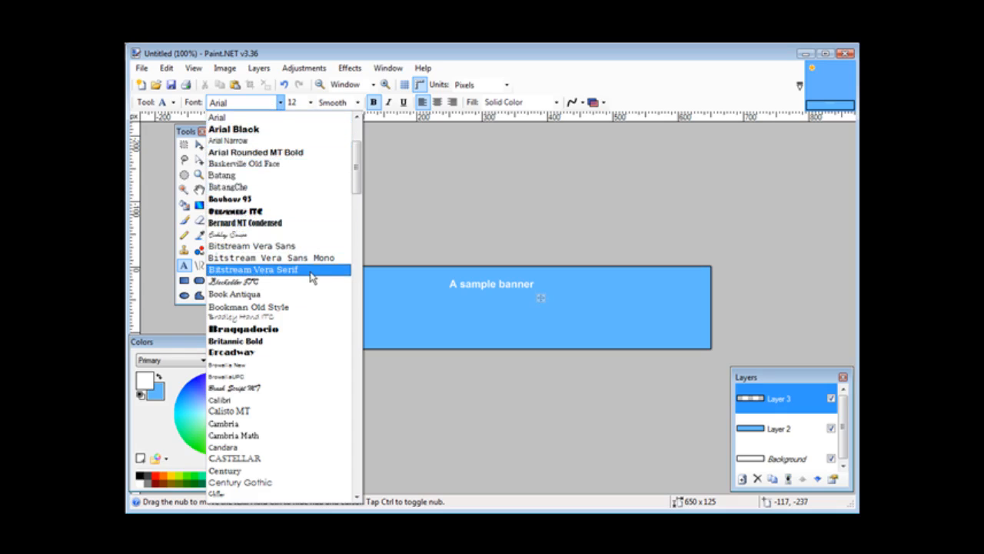
pyautogui.scroll(-3, 315, 331)
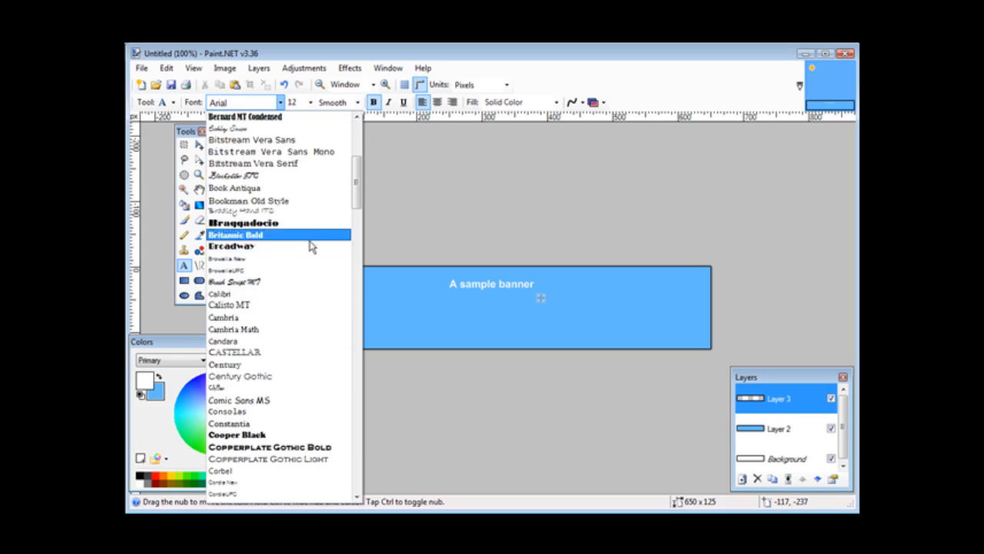
pyautogui.click(301, 201)
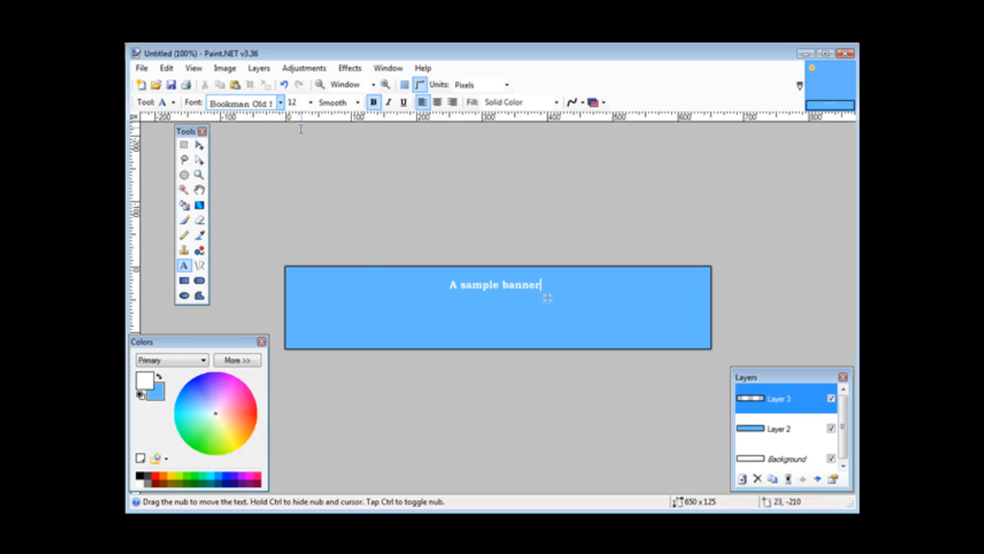
pyautogui.click(310, 104)
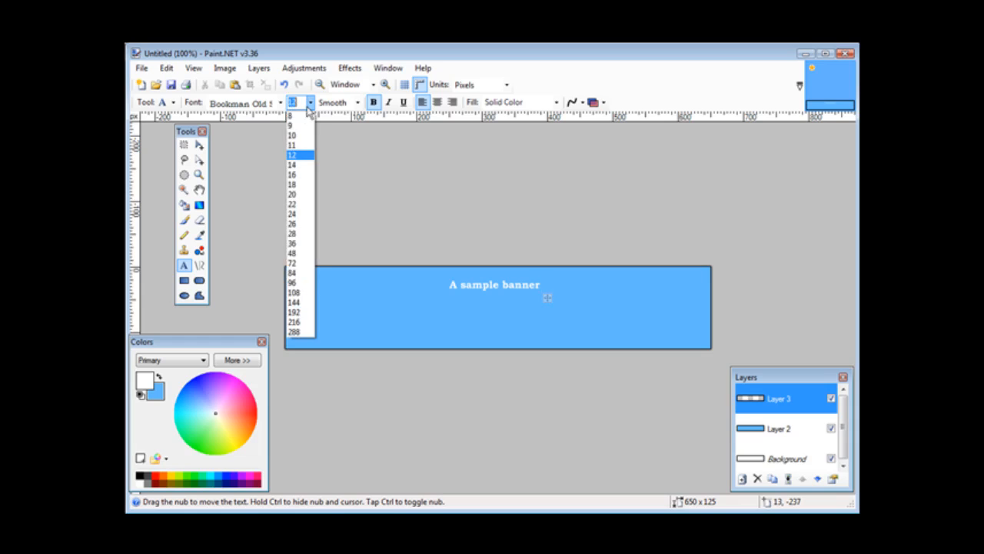
pyautogui.click(299, 175)
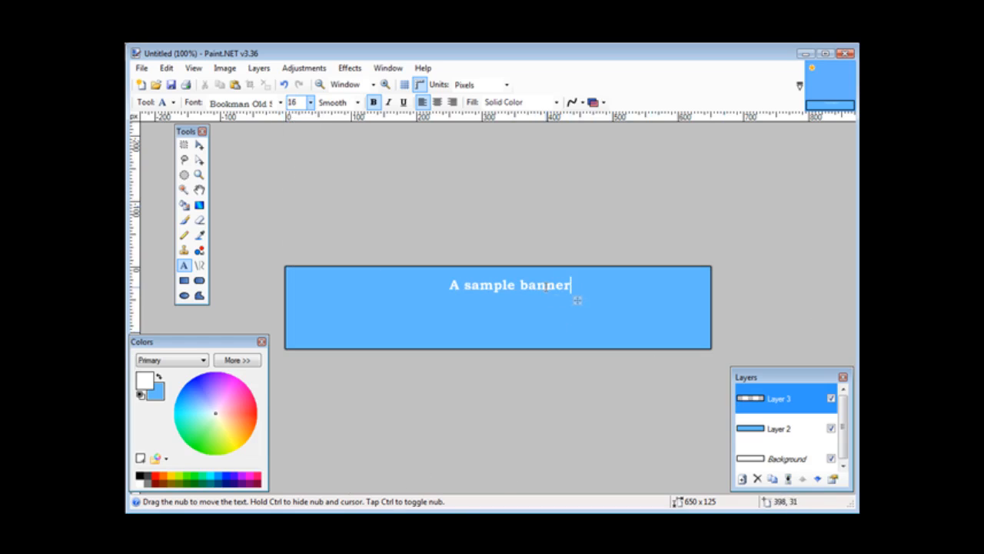
pyautogui.moveTo(580, 302); pyautogui.dragTo(699, 307)
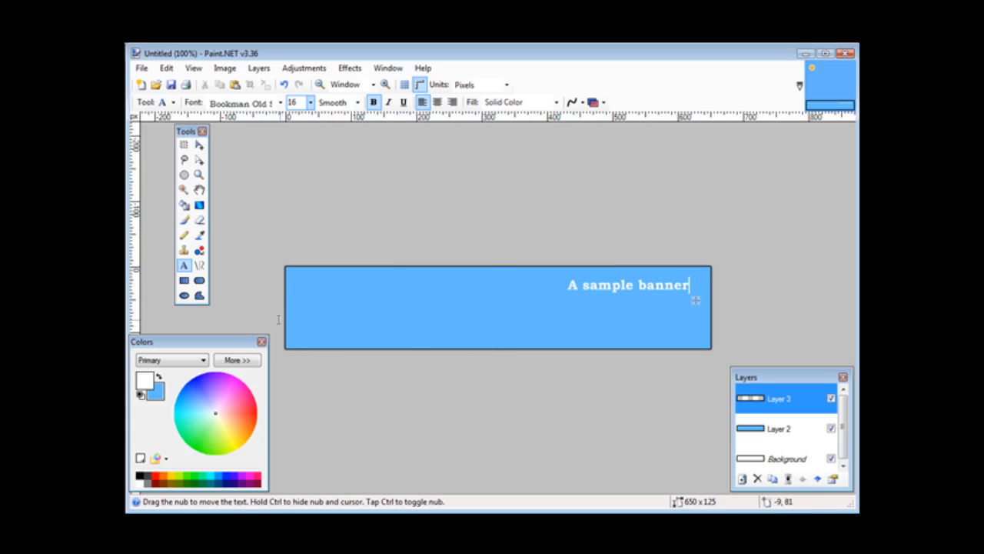
# Step: Add a second text line reading "Simple instruction" near the lower edge of the banner
pyautogui.click(416, 333)
pyautogui.write('Simpl')
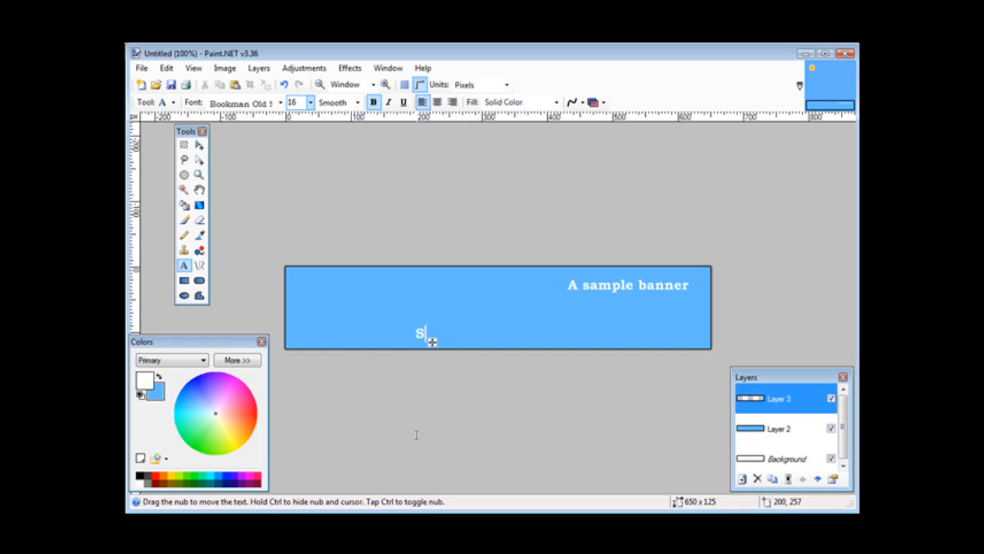
pyautogui.write('e ')
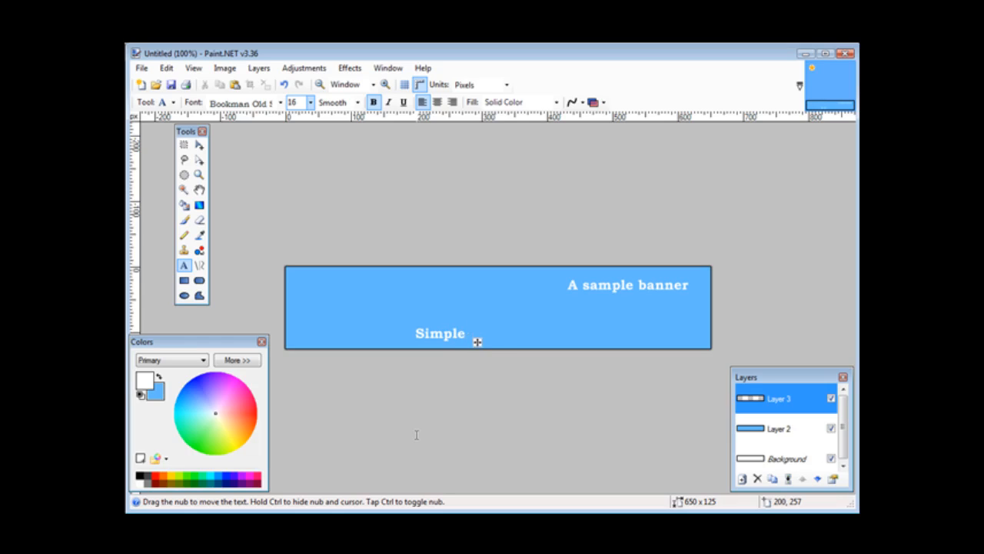
pyautogui.write('instruction')
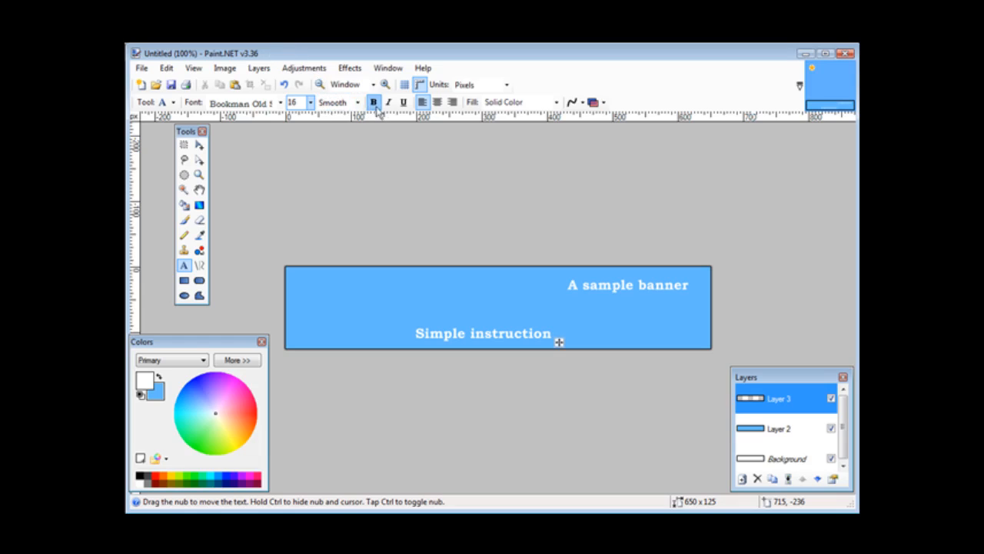
# Step: Set the "Simple instruction" text to size 10 and move it directly below the title, aligned with its right end
pyautogui.click(310, 103)
pyautogui.scroll(2, 312, 108)
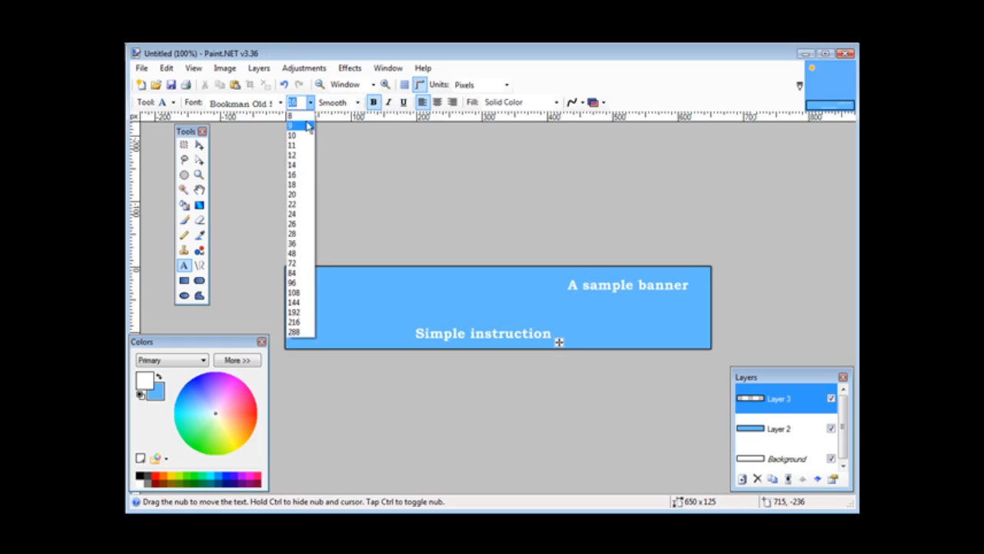
pyautogui.click(303, 132)
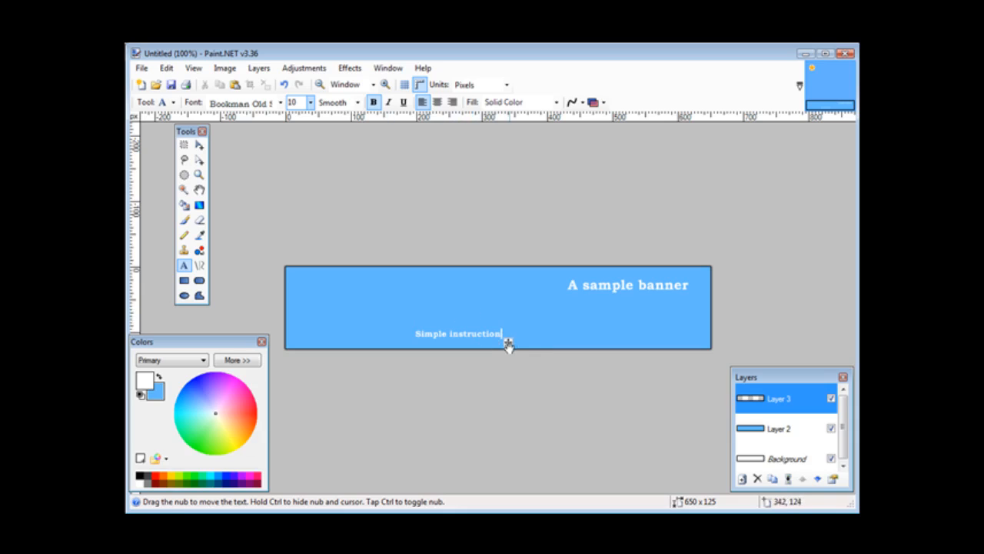
pyautogui.moveTo(512, 346); pyautogui.dragTo(701, 313)
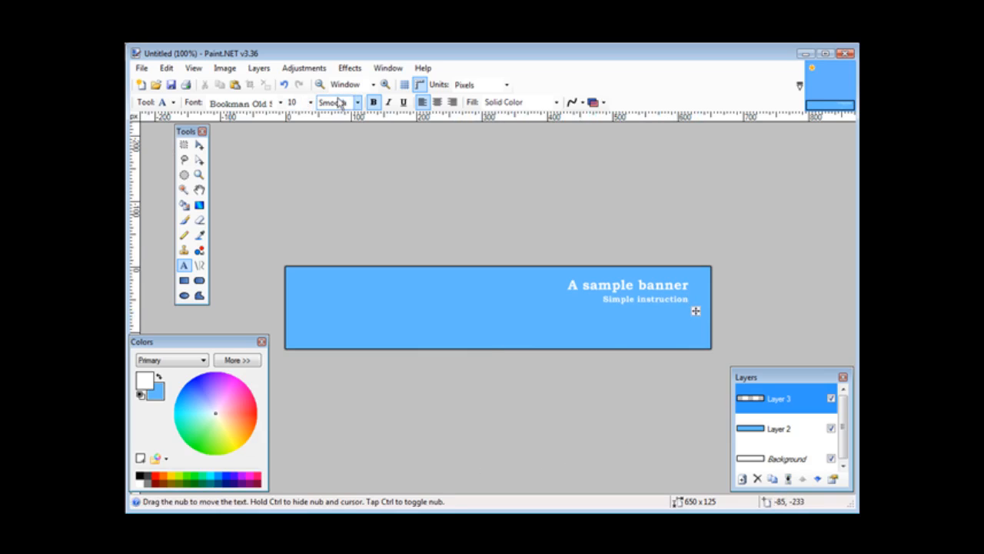
pyautogui.click(260, 69)
pyautogui.click(265, 82)
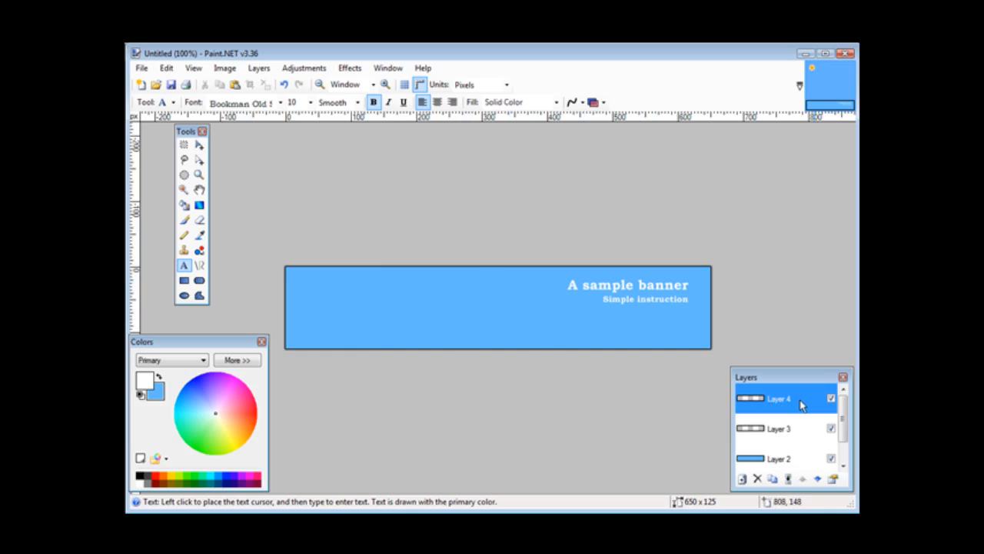
pyautogui.click(164, 69)
pyautogui.click(183, 82)
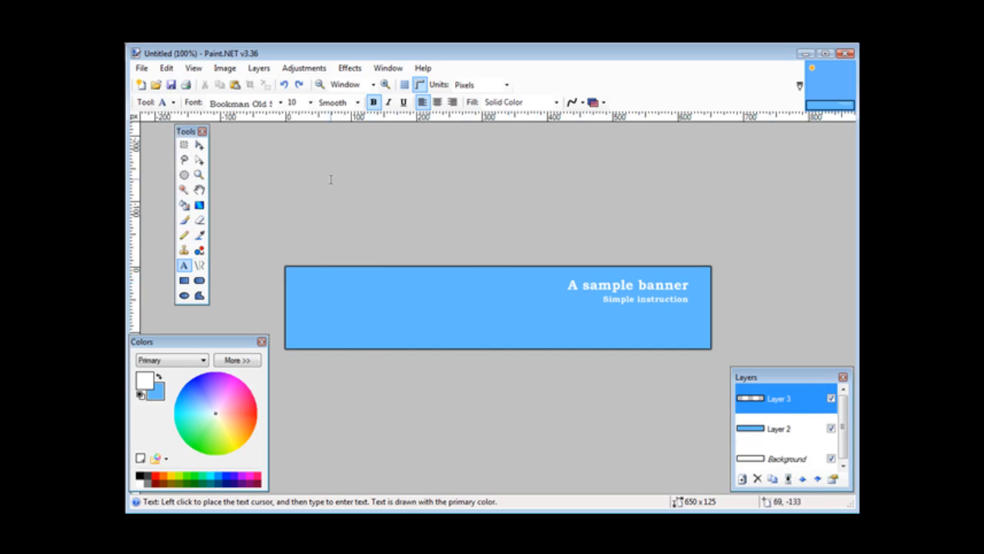
pyautogui.click(260, 68)
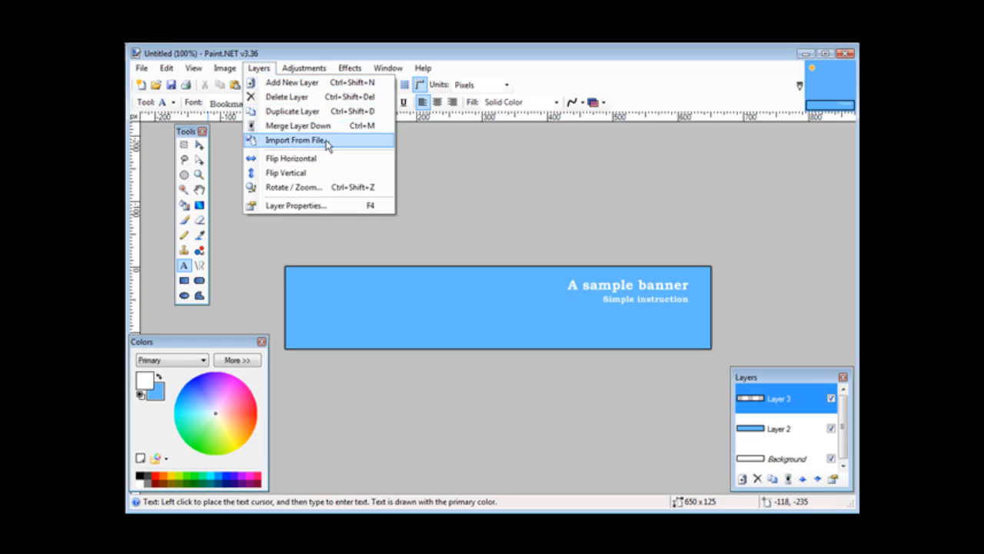
pyautogui.click(491, 154)
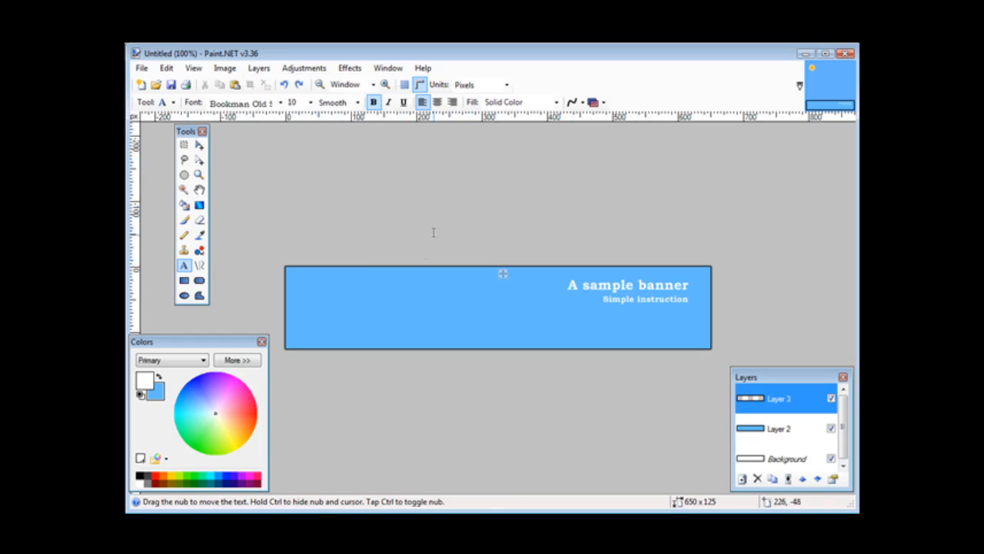
# Step: Open the cover-200.jpg product box image from the site's jpeg images folder
pyautogui.click(140, 69)
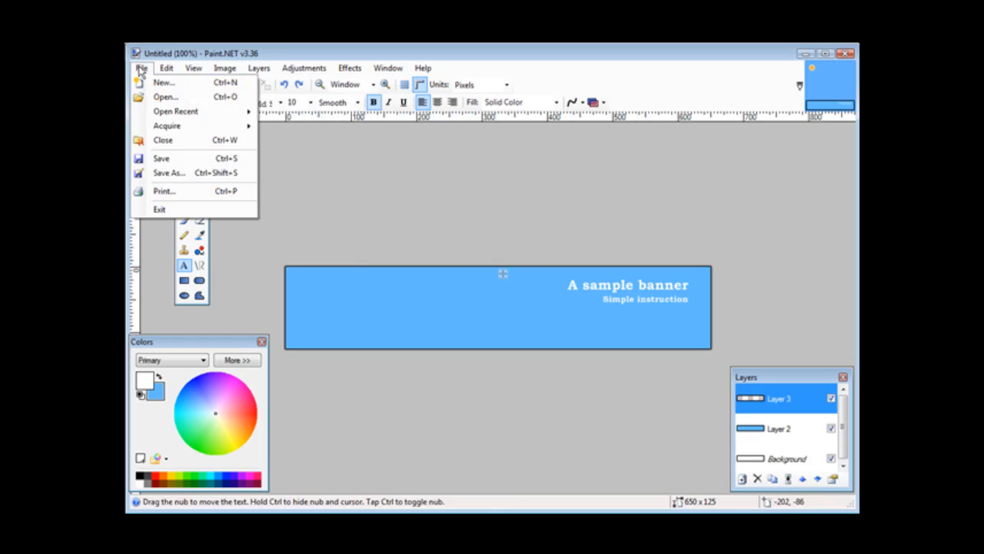
pyautogui.click(163, 96)
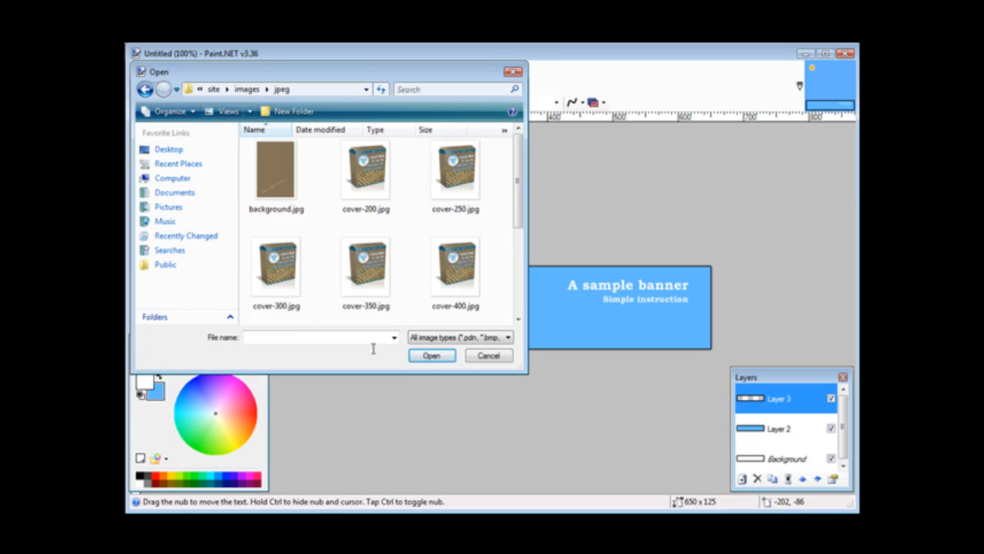
pyautogui.click(364, 278)
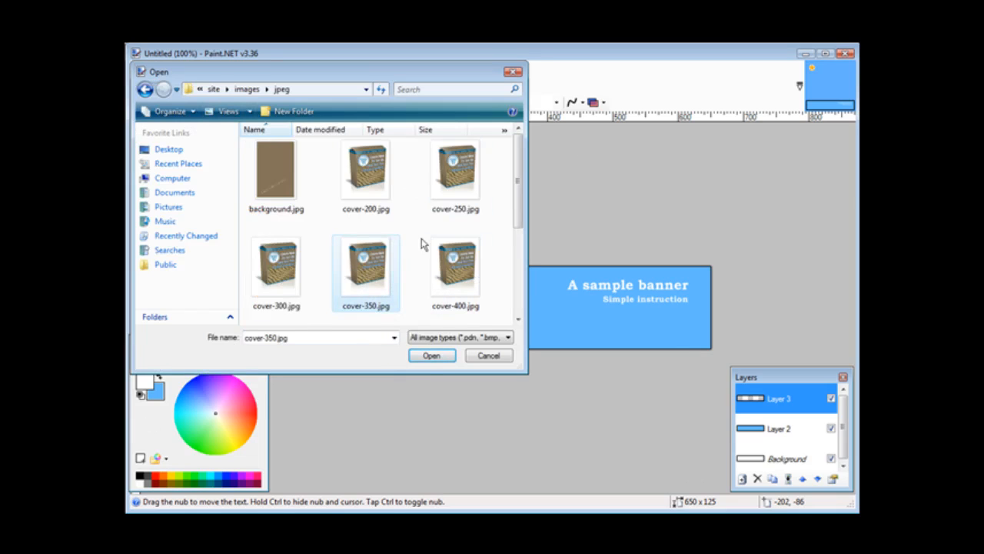
pyautogui.doubleClick(361, 181)
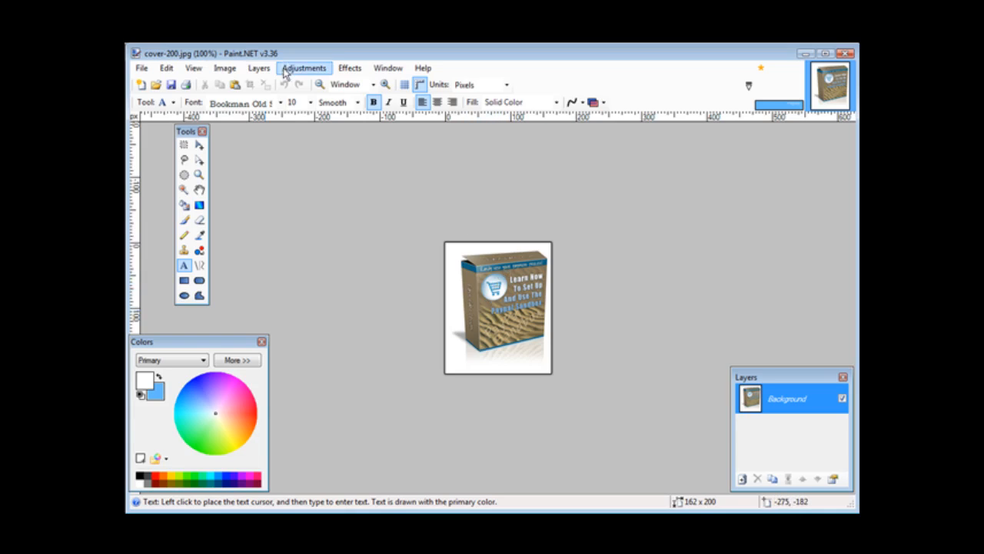
# Step: Resize the cover image to a height of 125 pixels while maintaining its aspect ratio
pyautogui.click(225, 70)
pyautogui.click(244, 97)
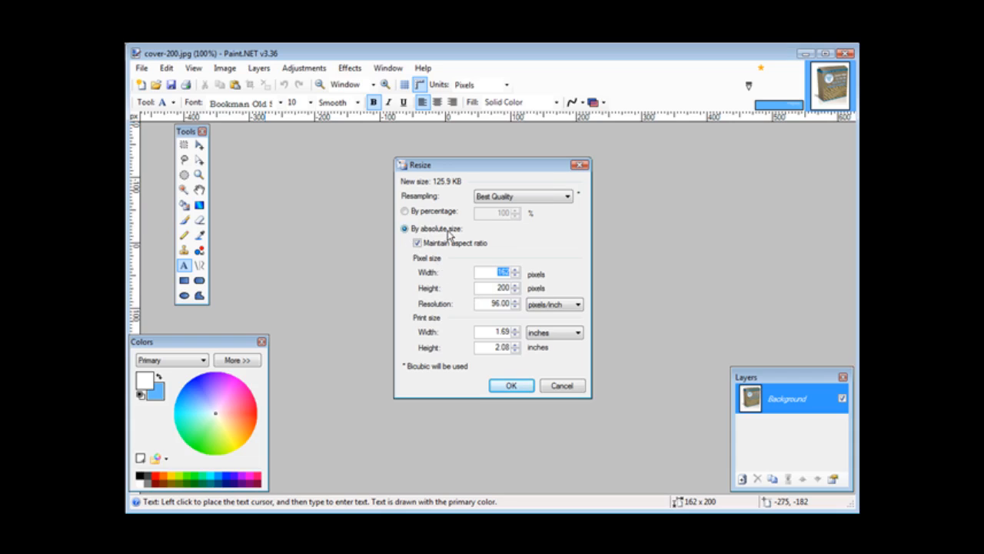
pyautogui.doubleClick(496, 288)
pyautogui.write('125')
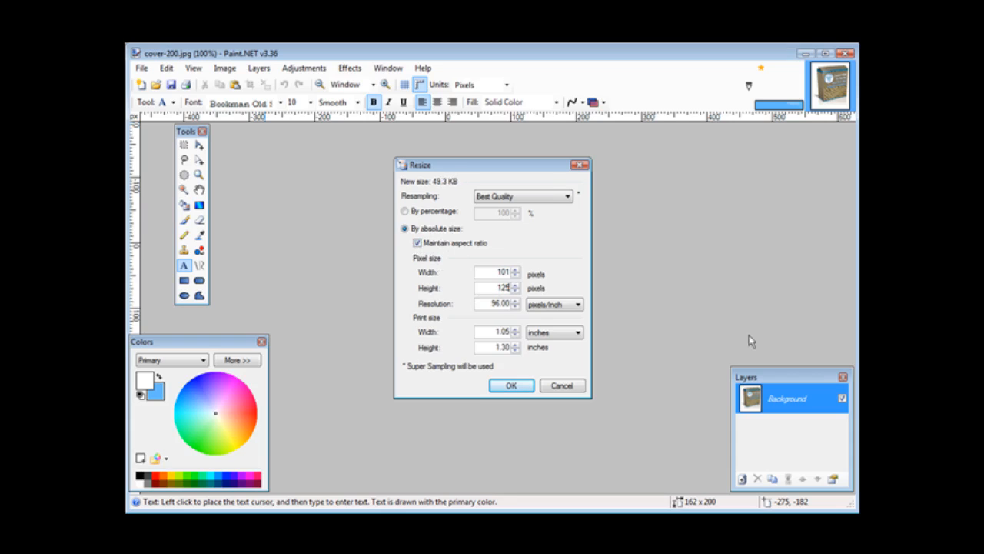
pyautogui.click(512, 383)
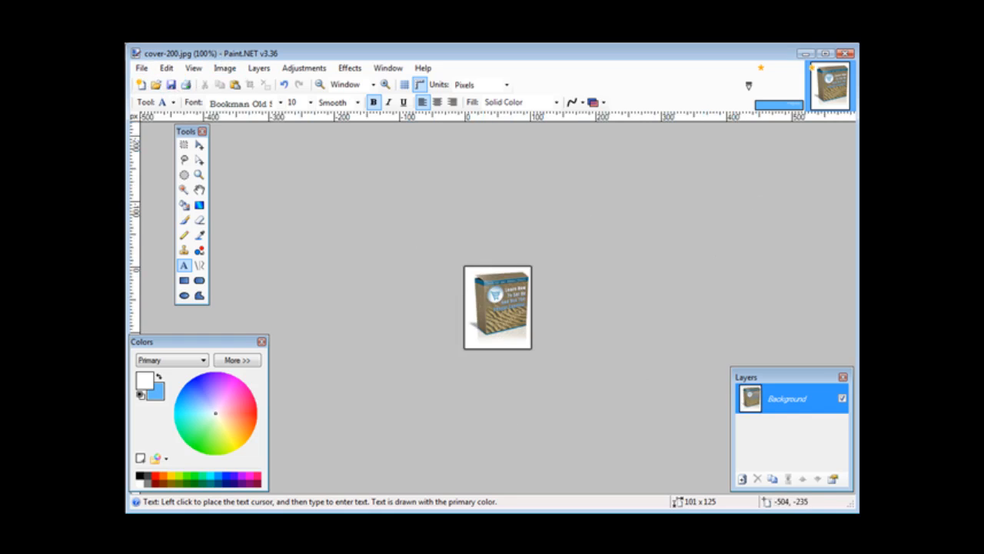
# Step: Save the resized cover as a separate JPEG named cover-20011 at quality 95
pyautogui.click(141, 68)
pyautogui.click(177, 174)
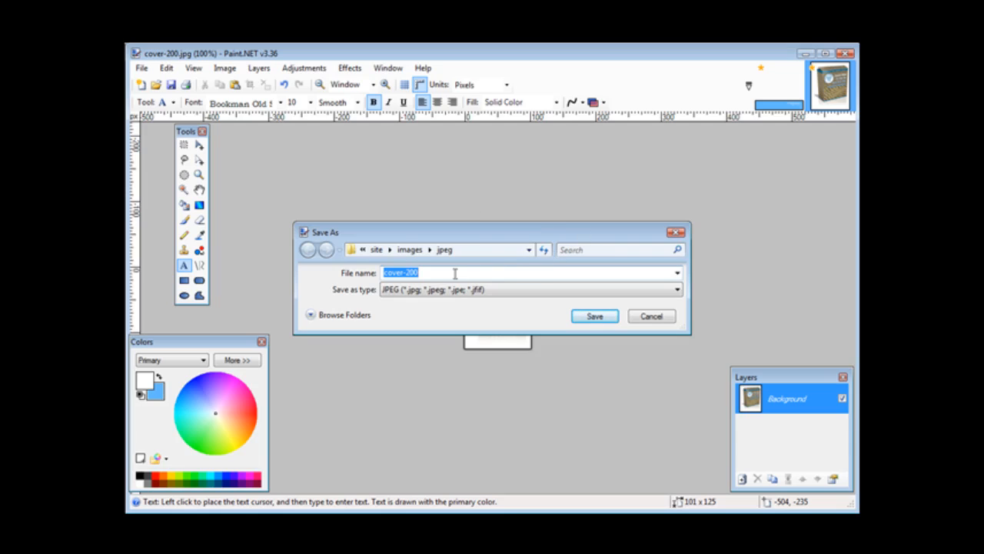
pyautogui.click(436, 275)
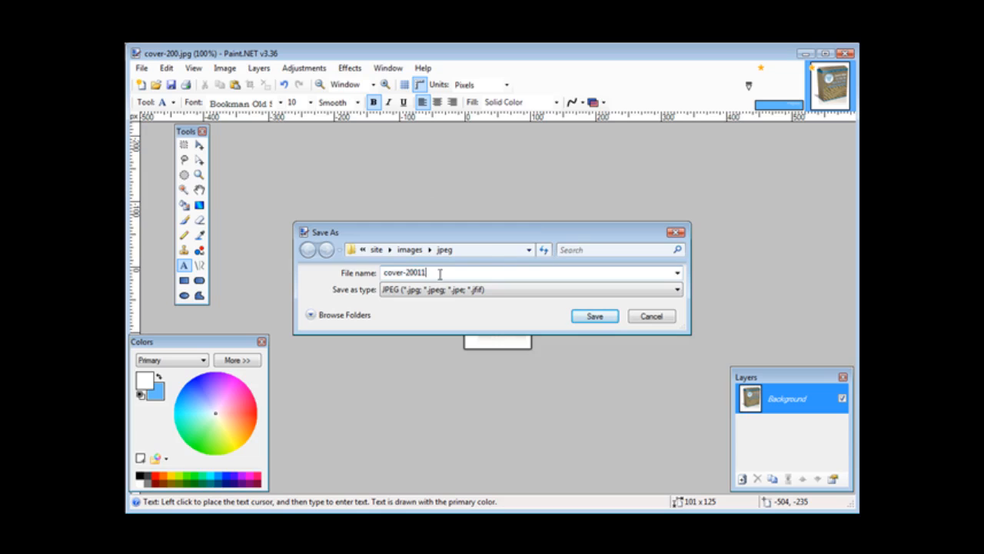
pyautogui.click(595, 317)
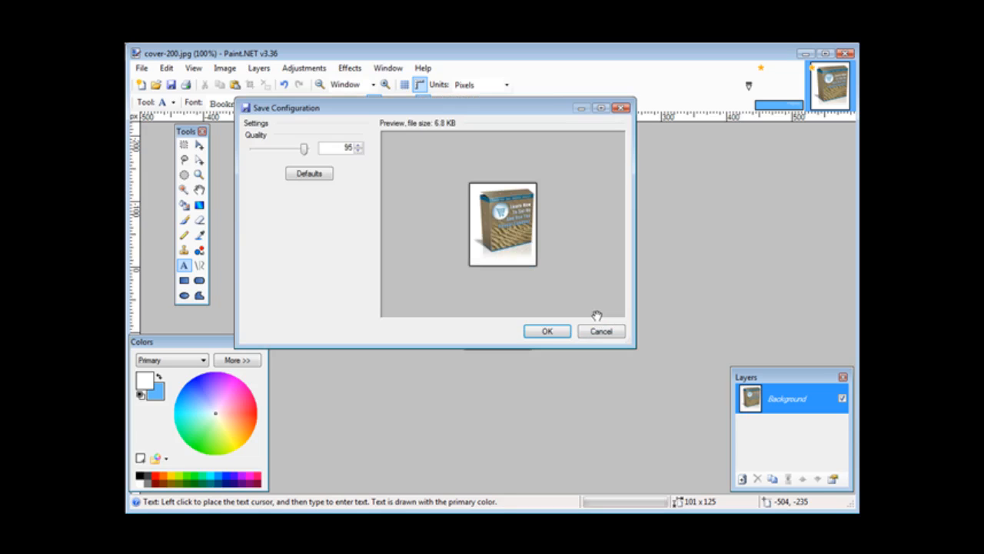
pyautogui.click(547, 331)
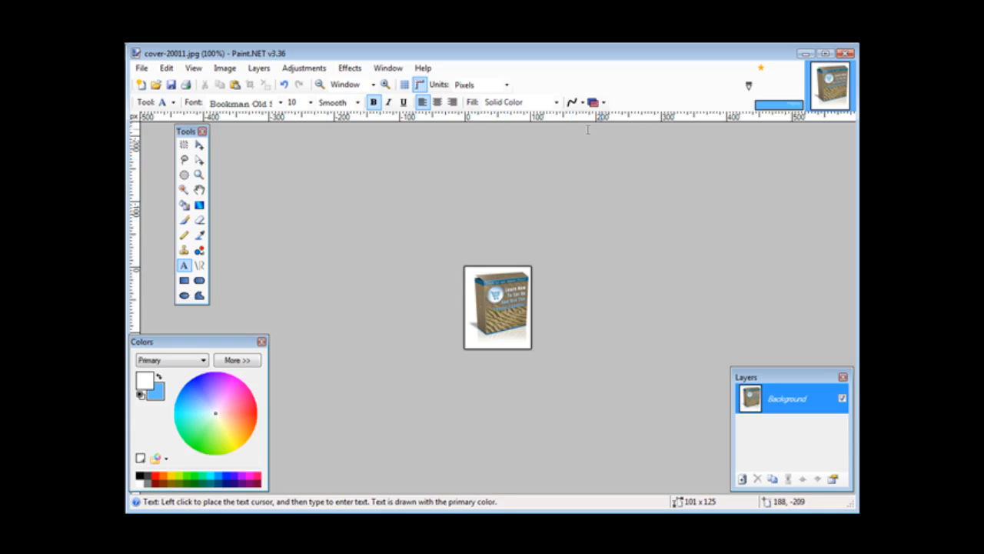
# Step: Return to the banner image and import cover-20011.jpg from file as a new layer
pyautogui.click(777, 92)
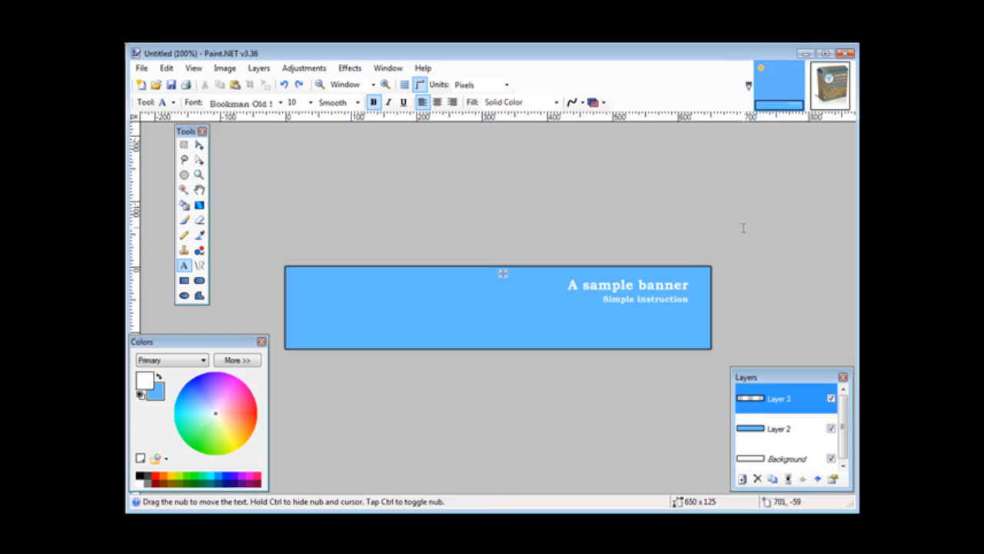
pyautogui.click(254, 72)
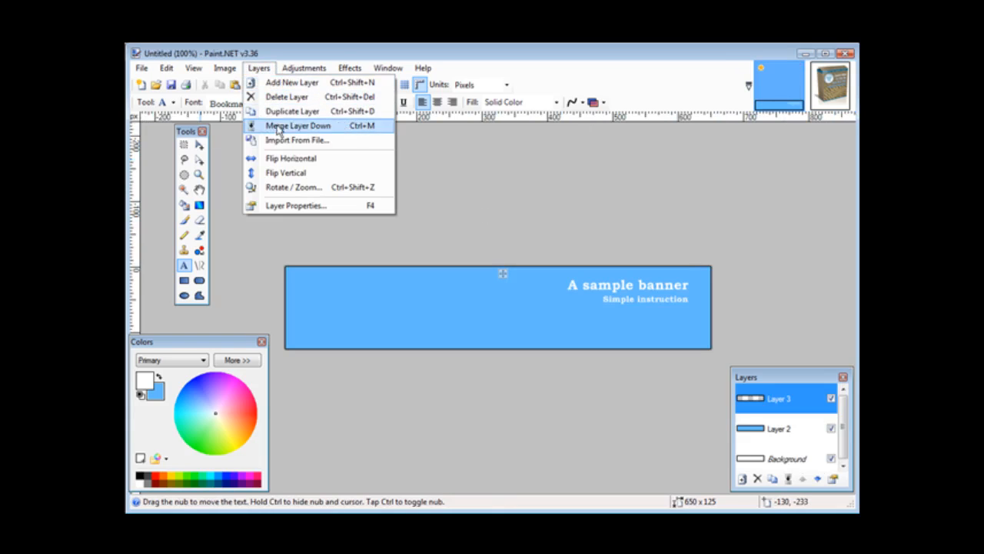
pyautogui.click(297, 141)
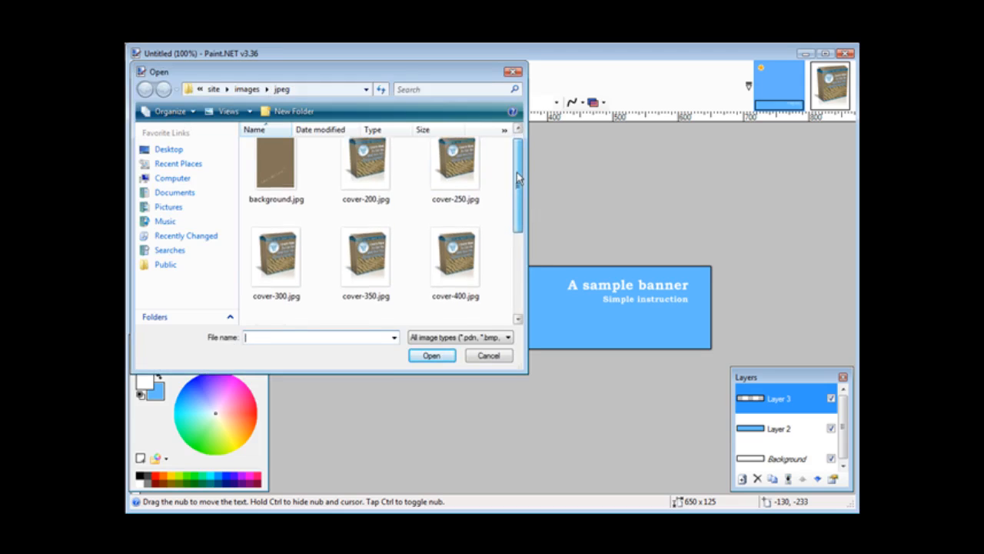
pyautogui.moveTo(520, 164); pyautogui.dragTo(521, 259)
pyautogui.click(284, 181)
pyautogui.doubleClick(284, 181)
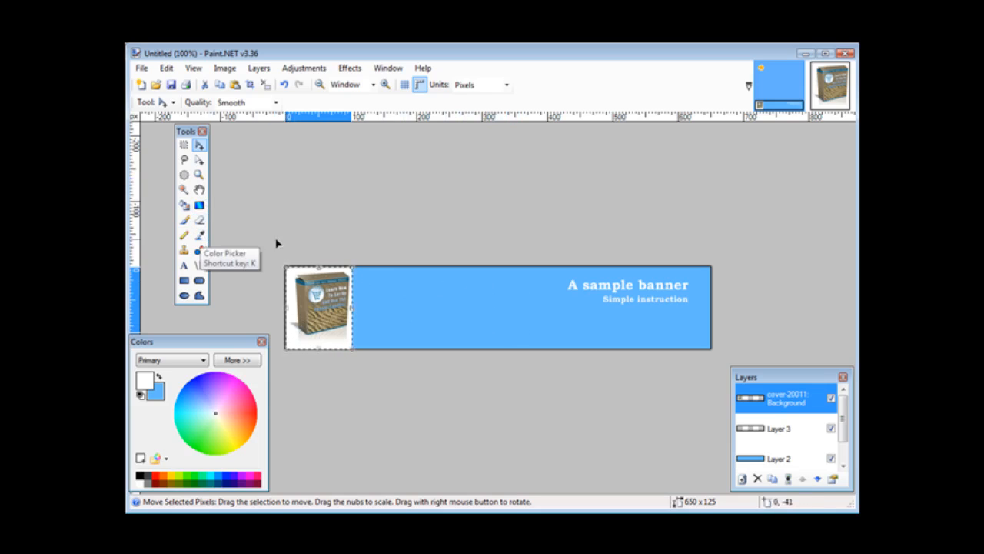
# Step: Sample the banner's light blue from Layer 2 with the Color Picker as the primary color
pyautogui.click(200, 236)
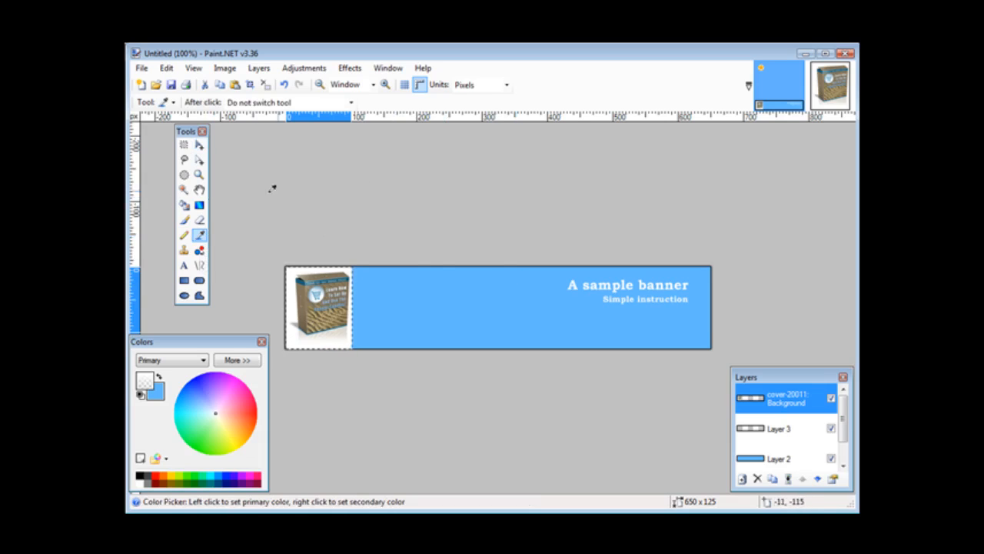
pyautogui.click(776, 459)
pyautogui.click(529, 302)
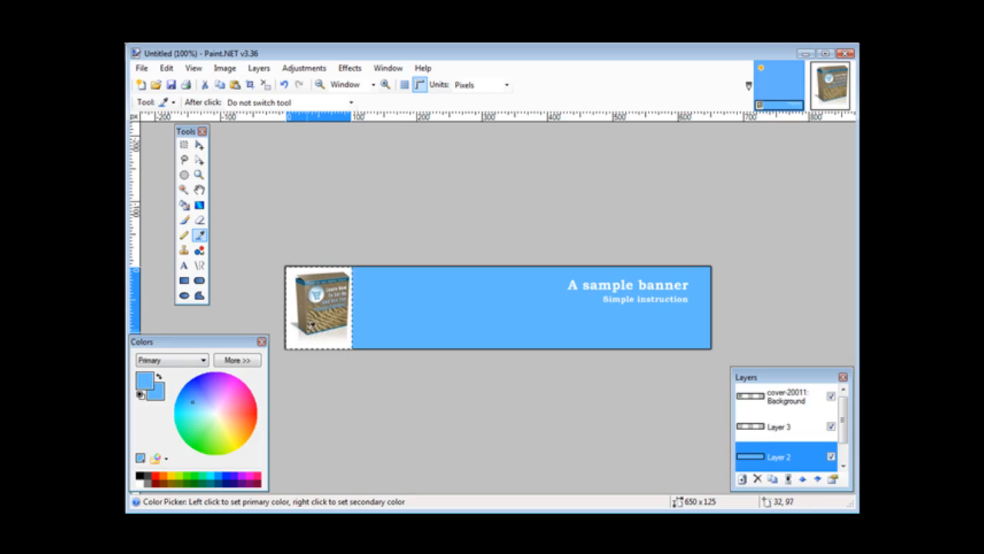
# Step: Select the white area around the box on the cover layer with the Magic Wand and fill it with the light blue
pyautogui.click(801, 402)
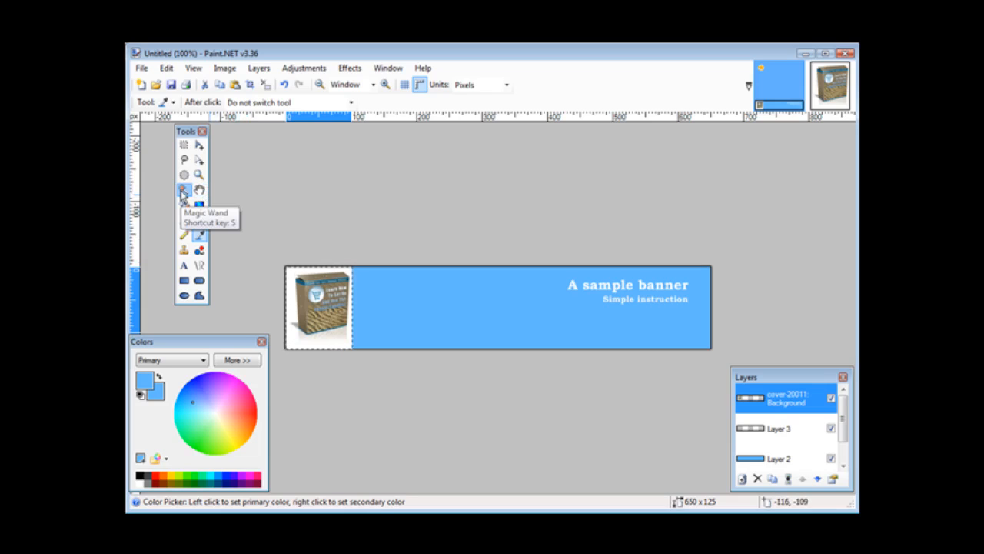
pyautogui.click(183, 191)
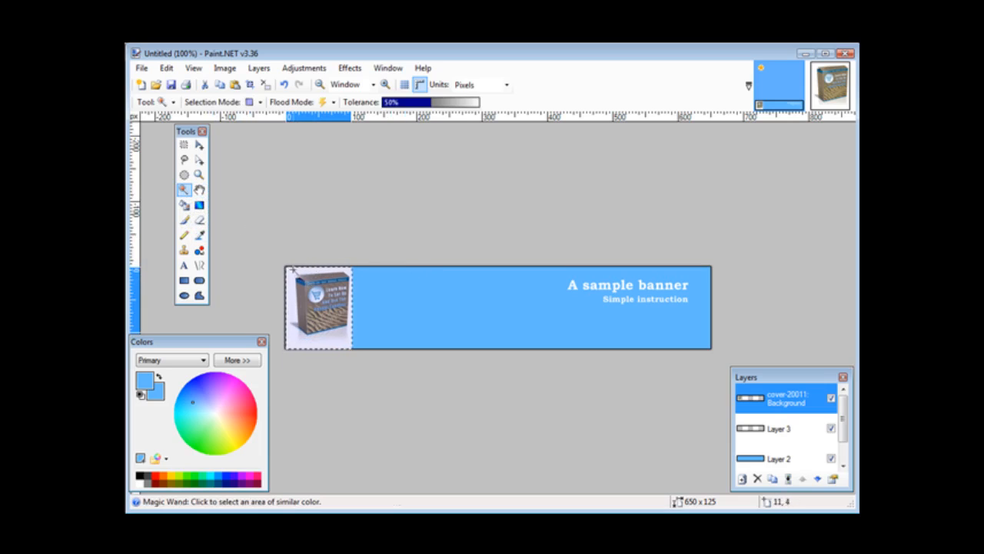
pyautogui.click(291, 272)
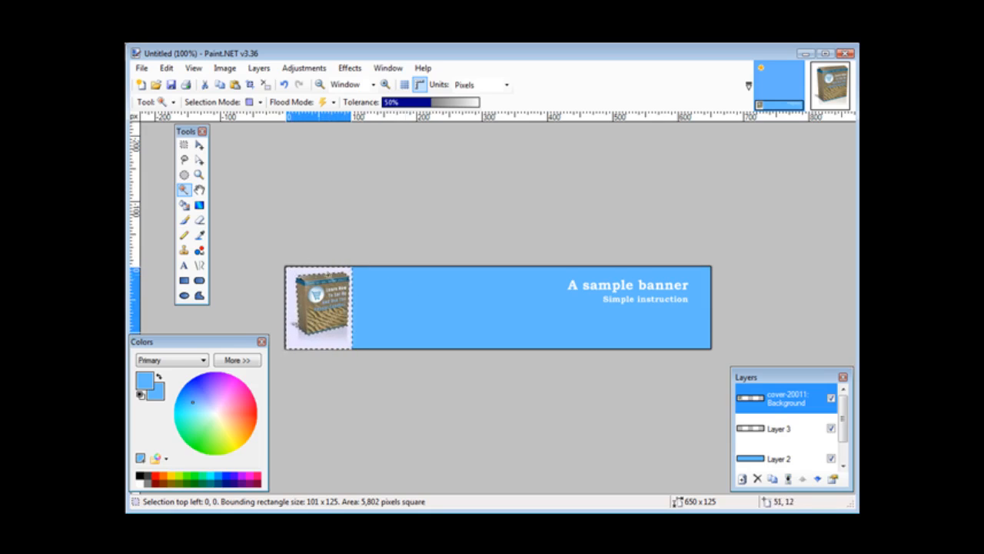
pyautogui.click(184, 204)
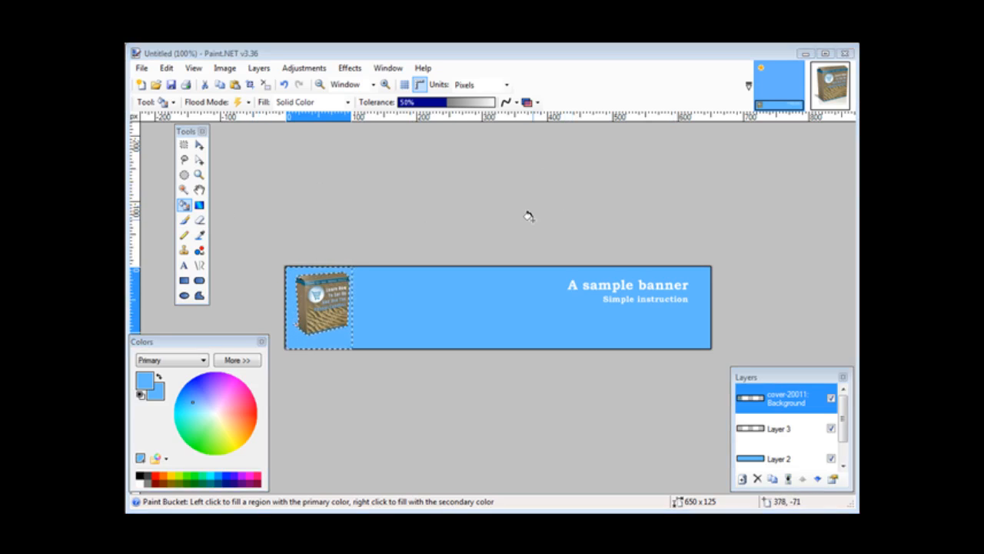
# Step: Save the banner as a JPEG named banner in the jpeg folder at quality 95, flattening its layers
pyautogui.click(140, 69)
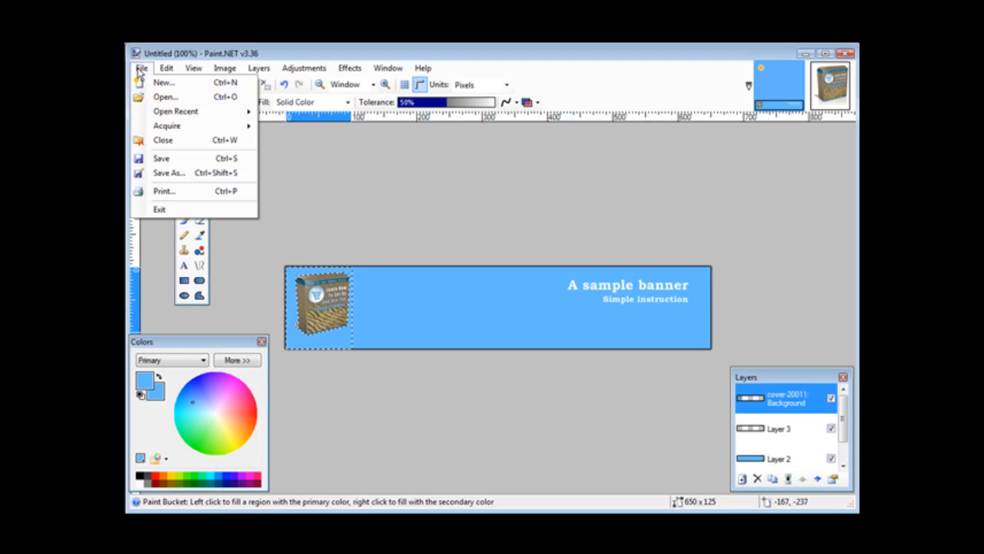
pyautogui.click(182, 173)
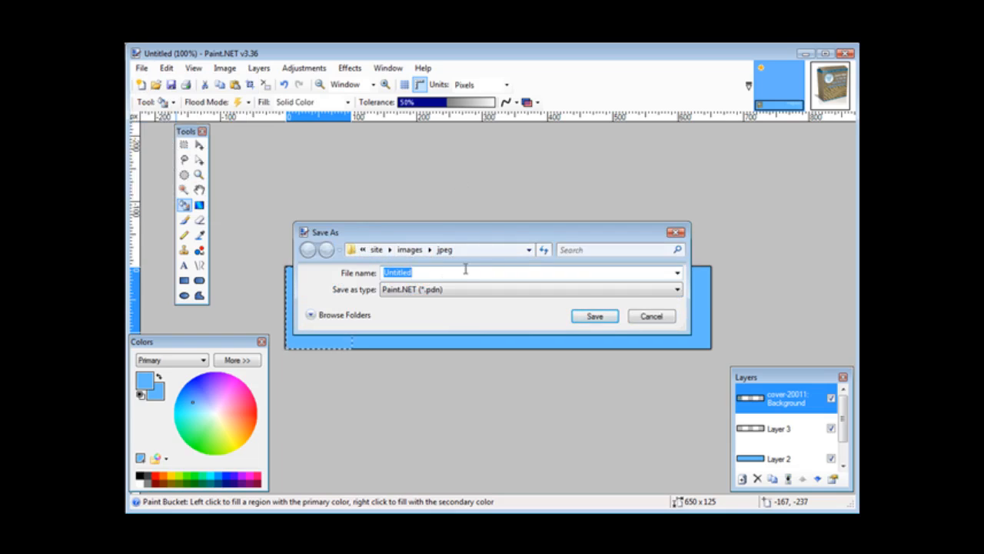
pyautogui.write('ban')
pyautogui.press('BackSpace')
pyautogui.write('nner')
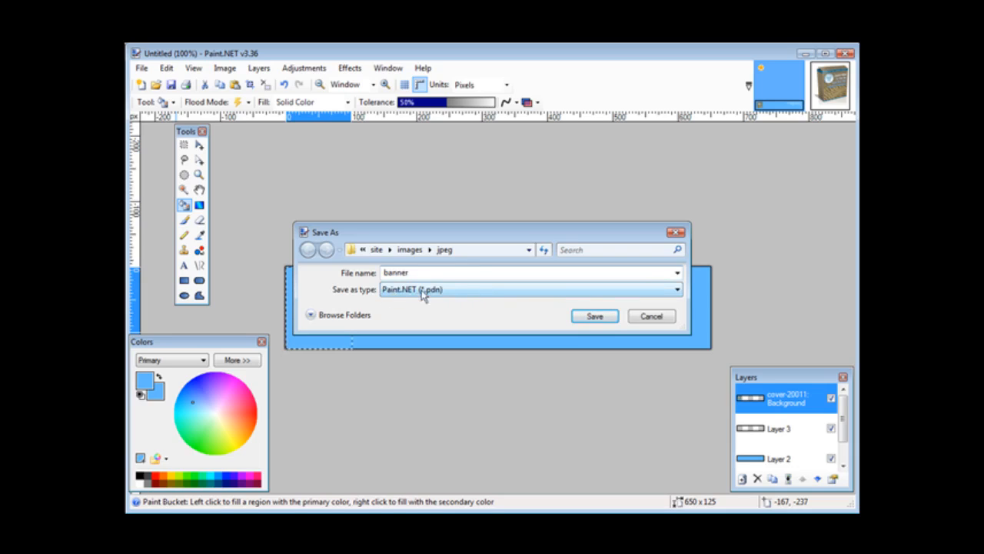
pyautogui.click(465, 293)
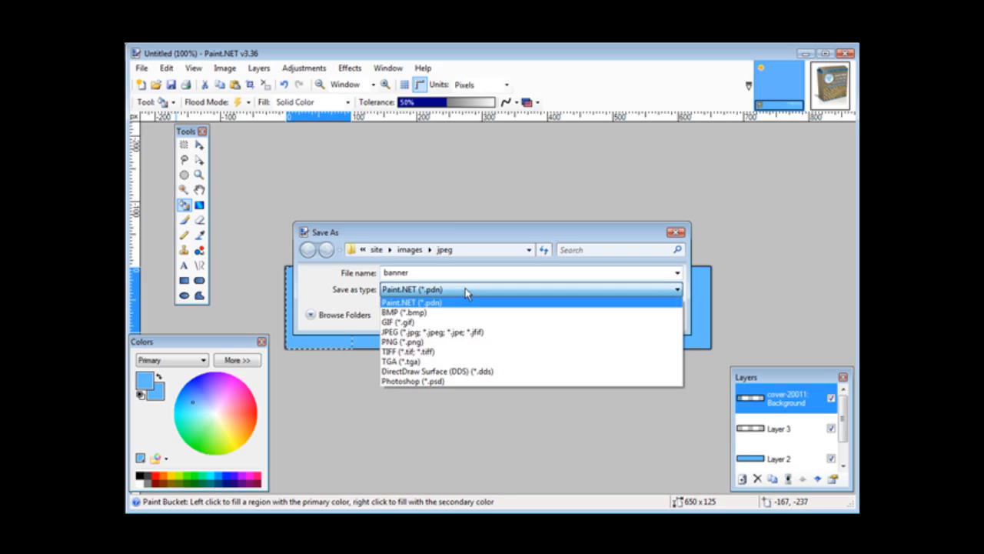
pyautogui.click(475, 334)
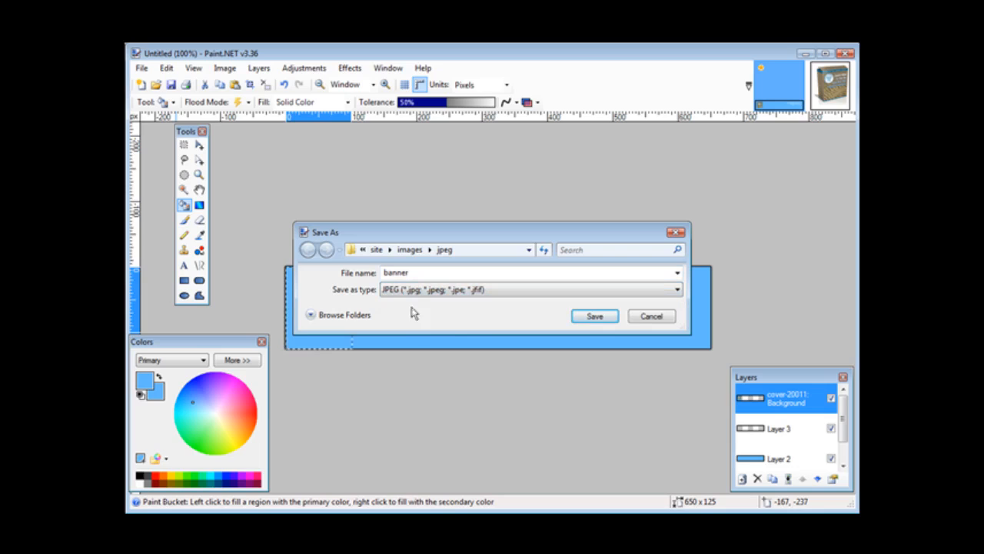
pyautogui.click(596, 319)
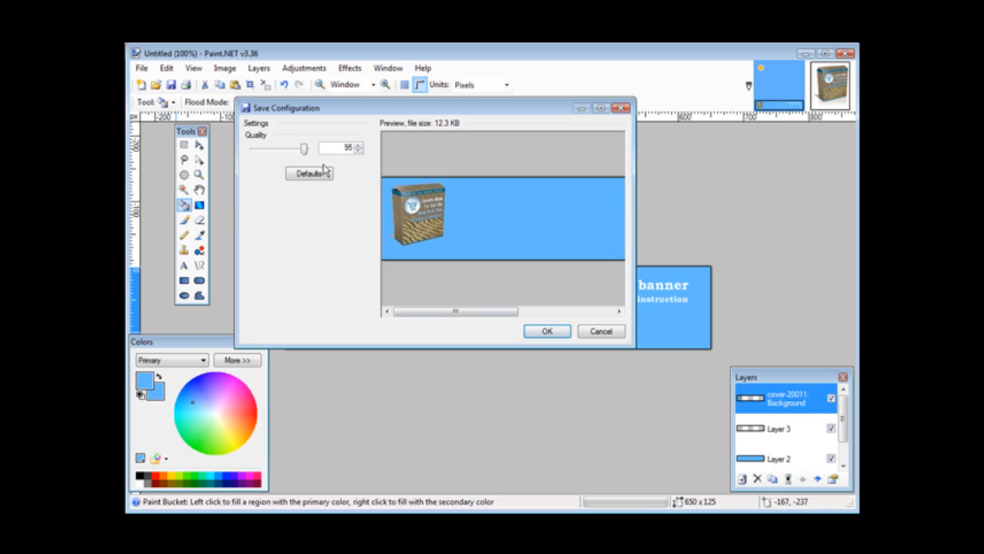
pyautogui.click(547, 332)
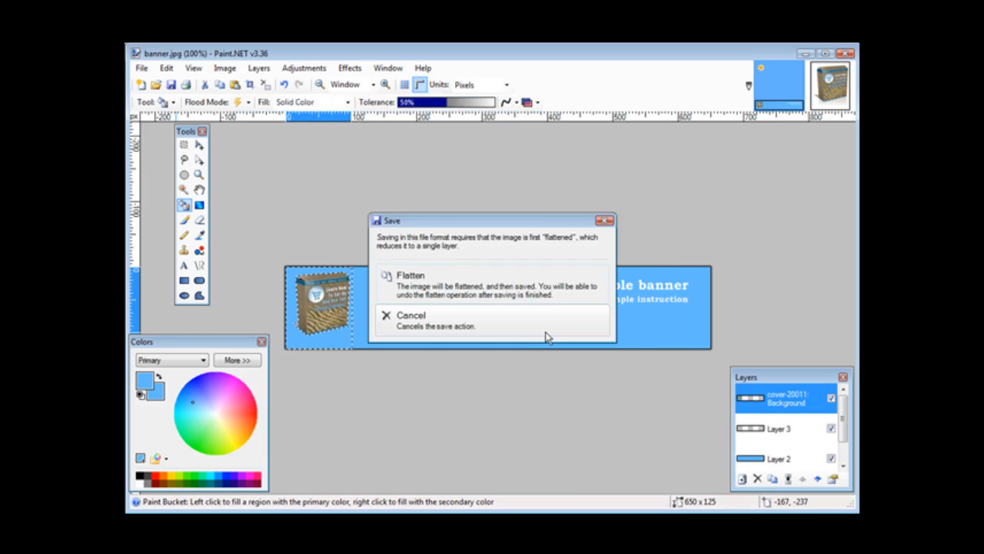
pyautogui.click(439, 283)
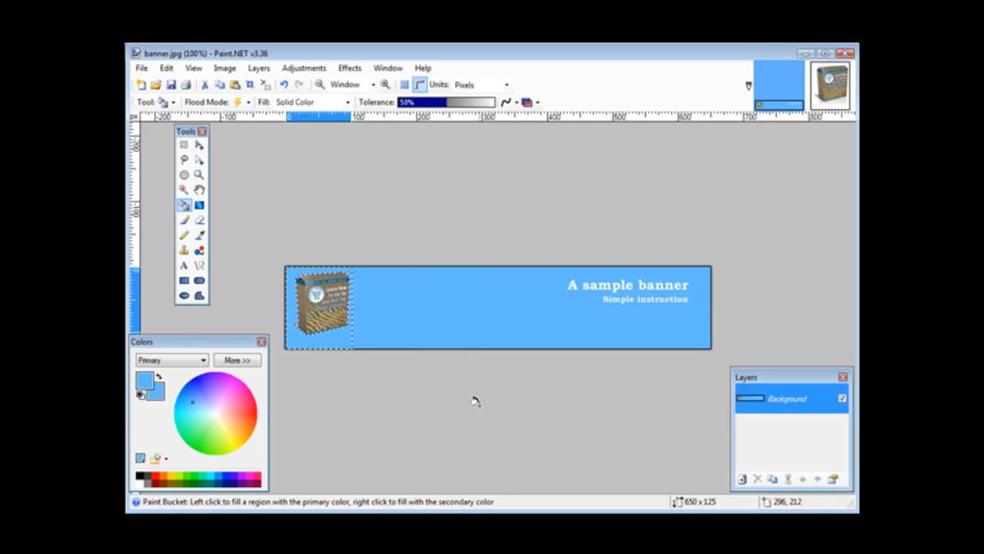
# Step: Switch to the jpeg folder window, view banner.jpg in Windows Photo Gallery, and close the viewer
pyautogui.hotkey('alt', 'Tab')
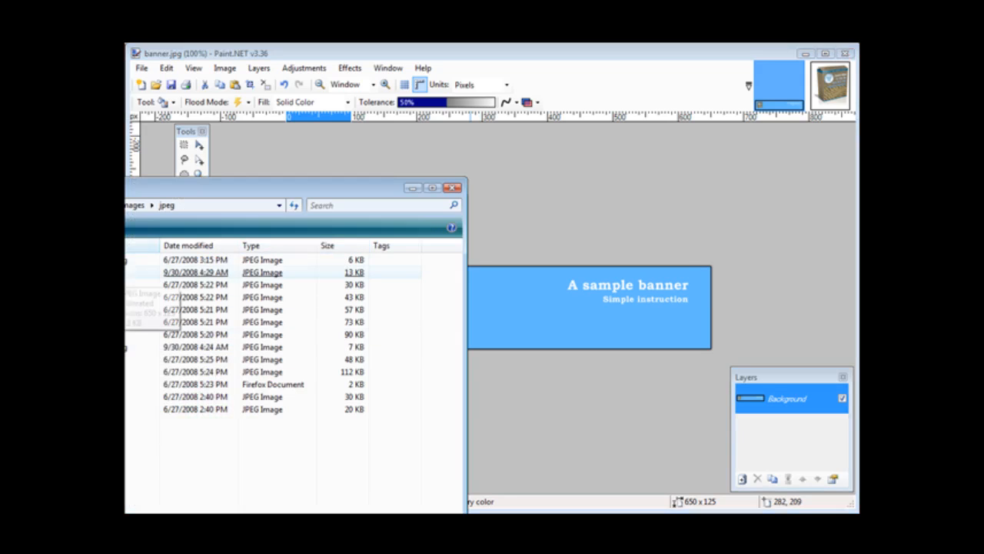
pyautogui.doubleClick(360, 409)
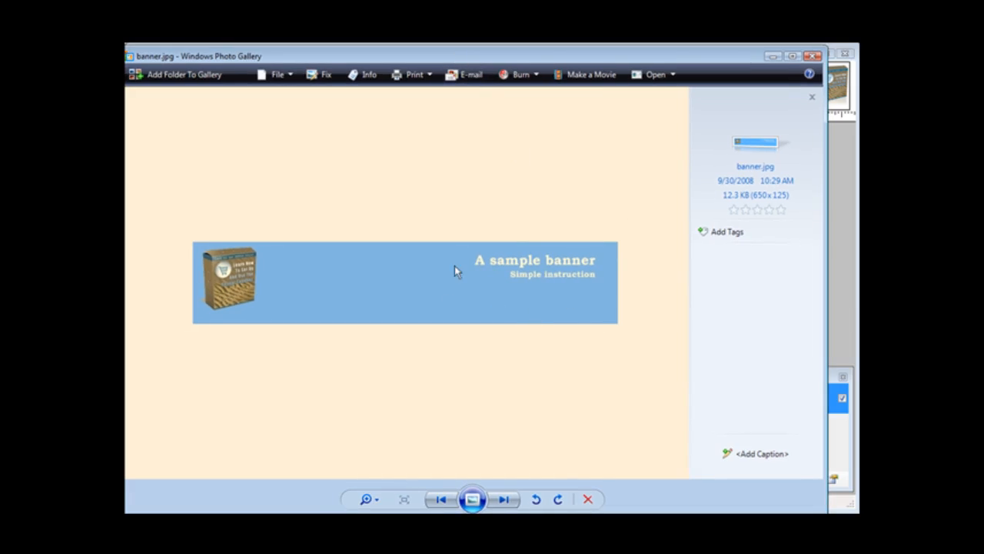
pyautogui.click(812, 56)
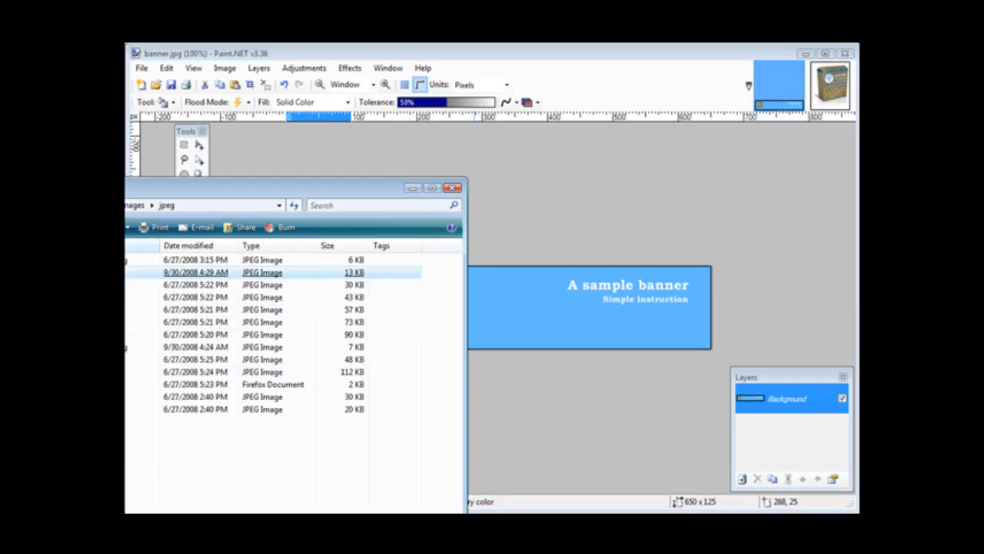
# Step: Open banner.jpg from the jpeg folder with Firefox
pyautogui.rightClick(146, 273)
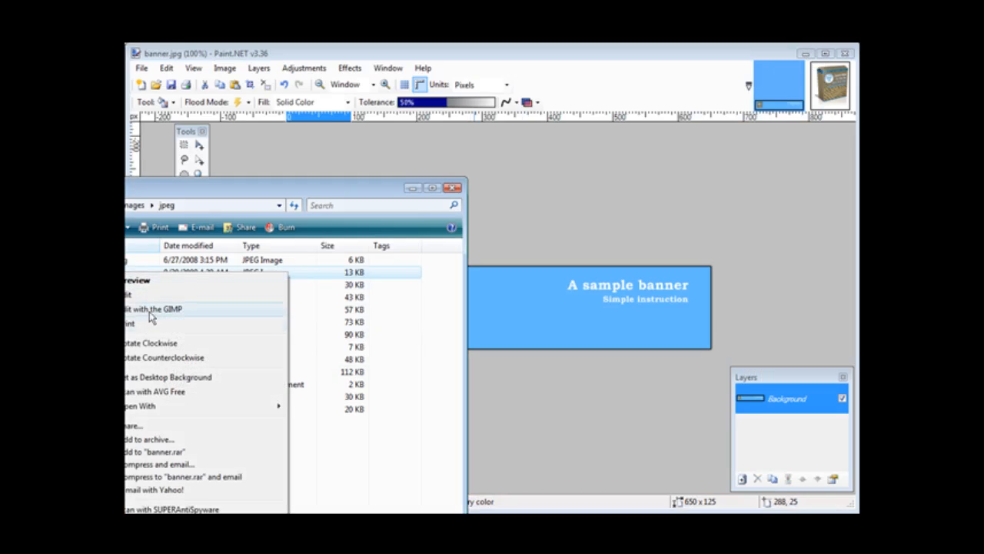
pyautogui.moveTo(229, 413)
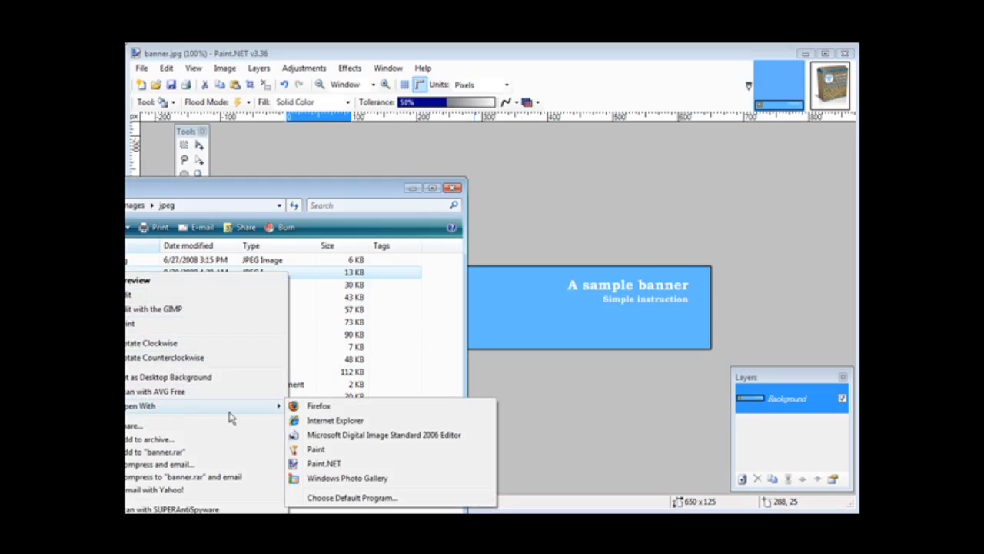
pyautogui.click(321, 406)
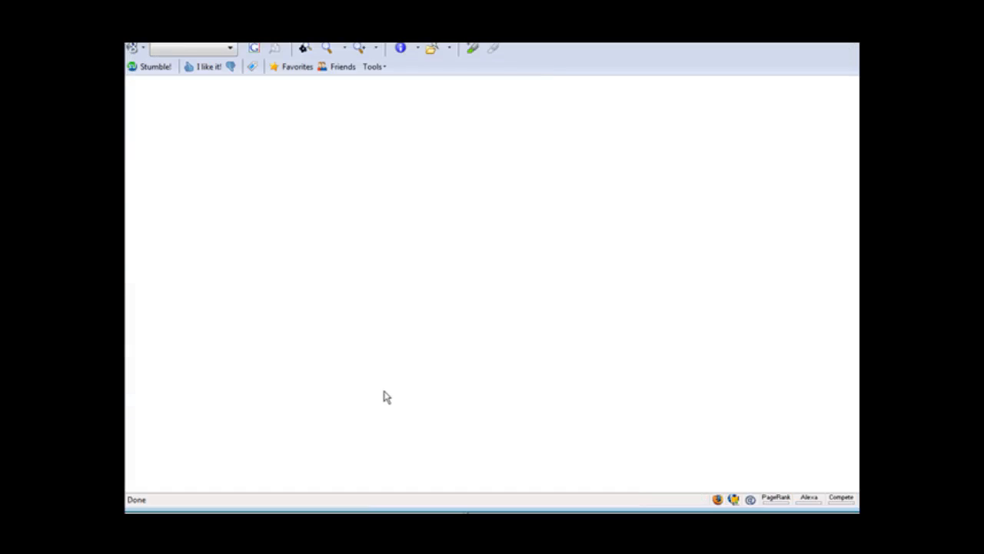